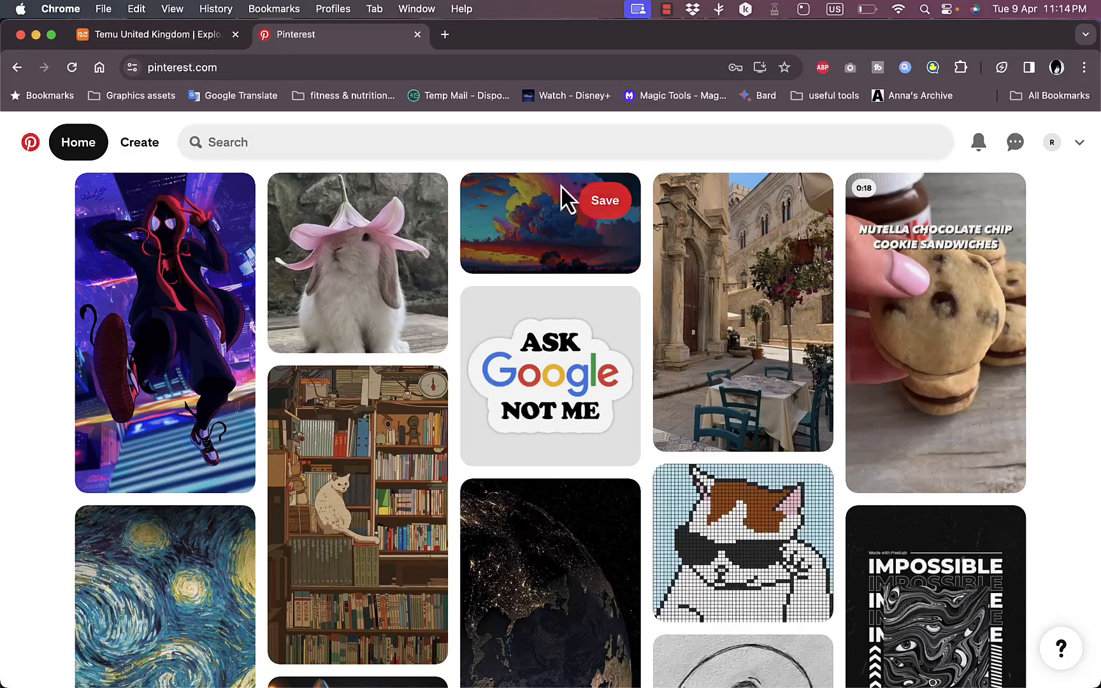
Switch to the Temu store page and look over its spring offers categories and product listings
click(163, 40)
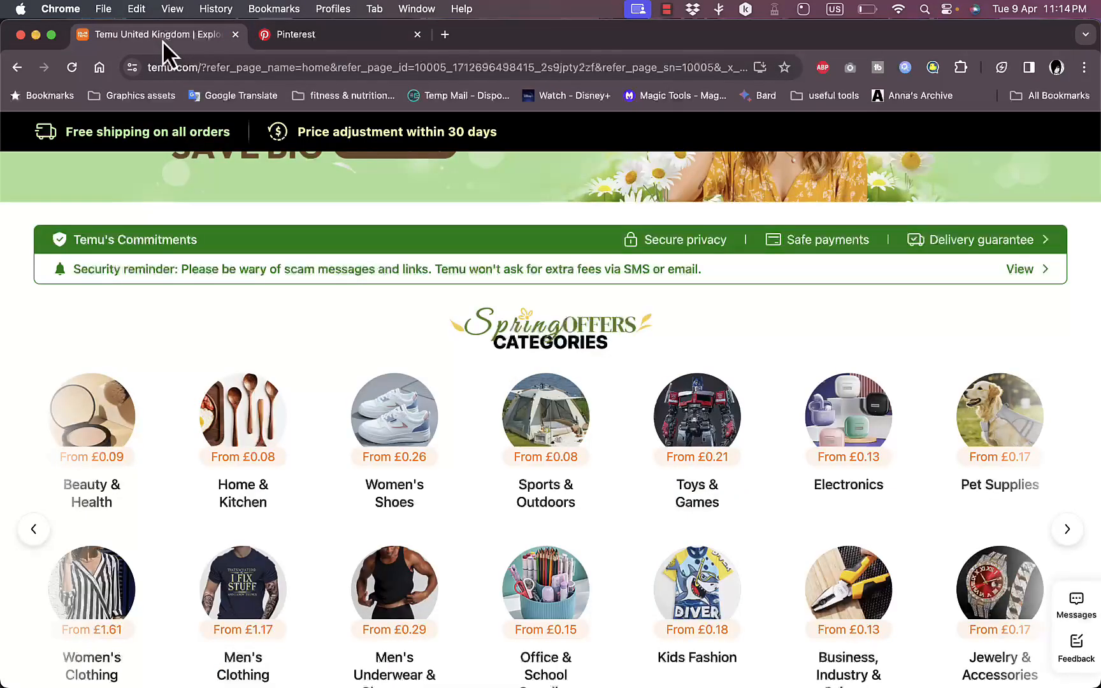
scroll(435, 333, up, 3)
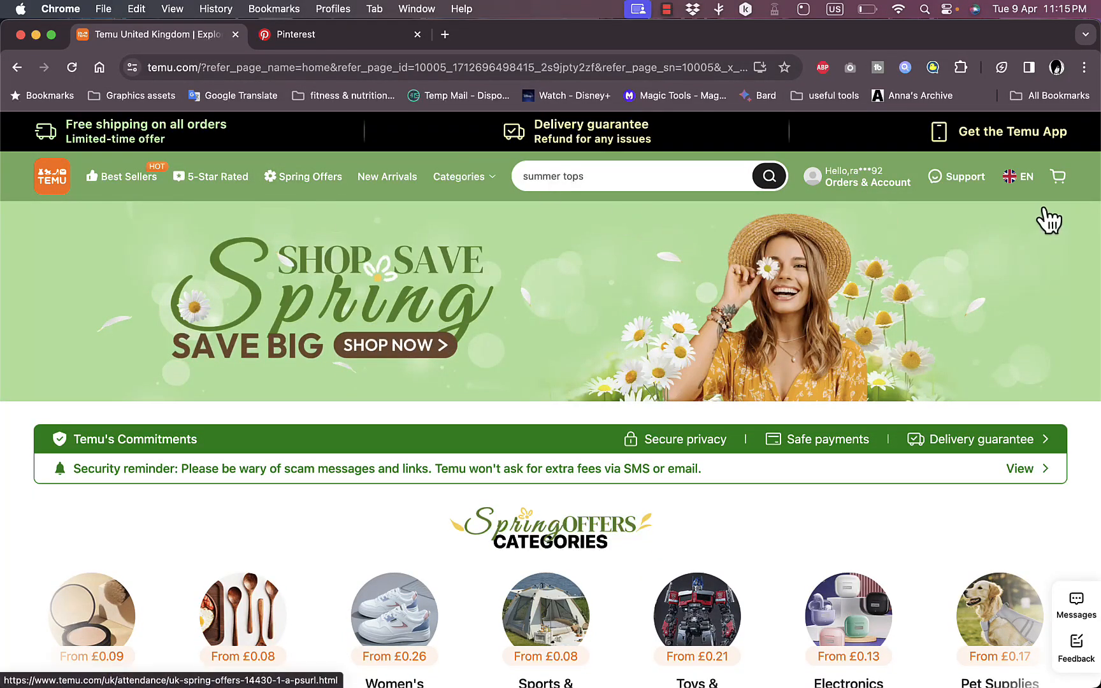
scroll(500, 389, down, 12)
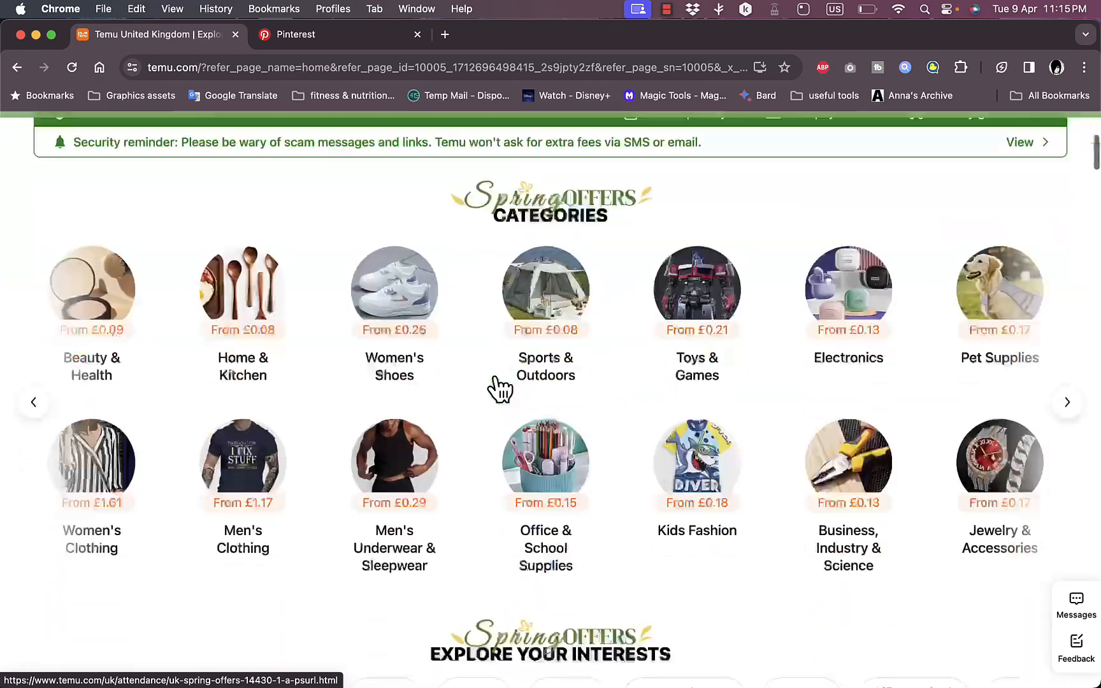
scroll(501, 389, down, 5)
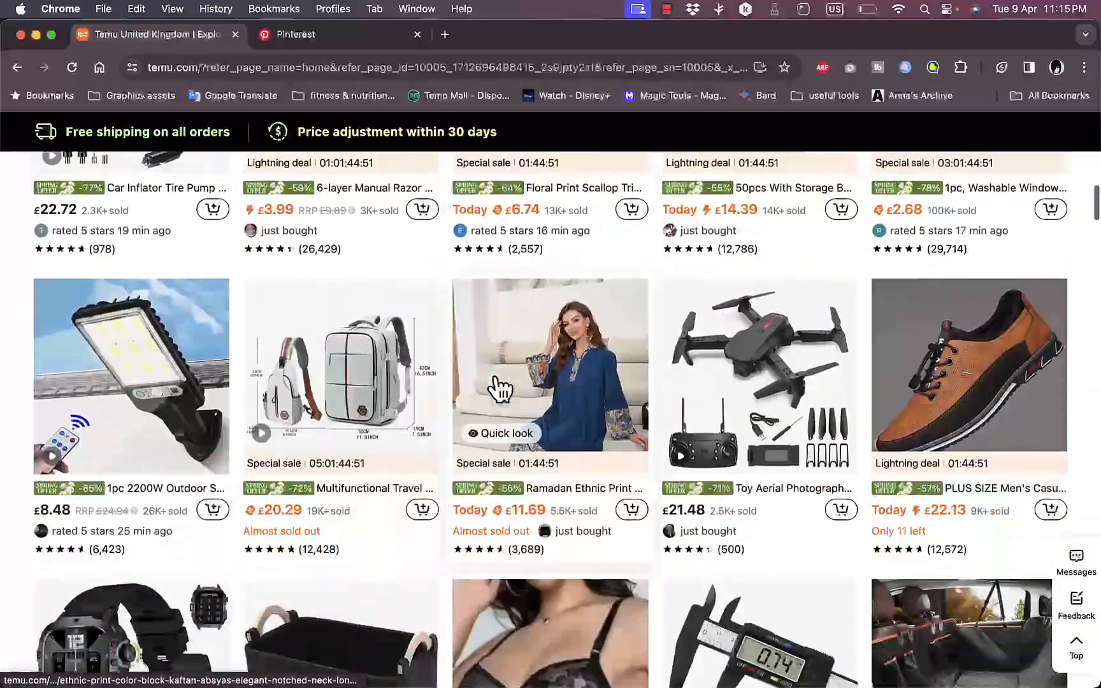
scroll(501, 388, down, 6)
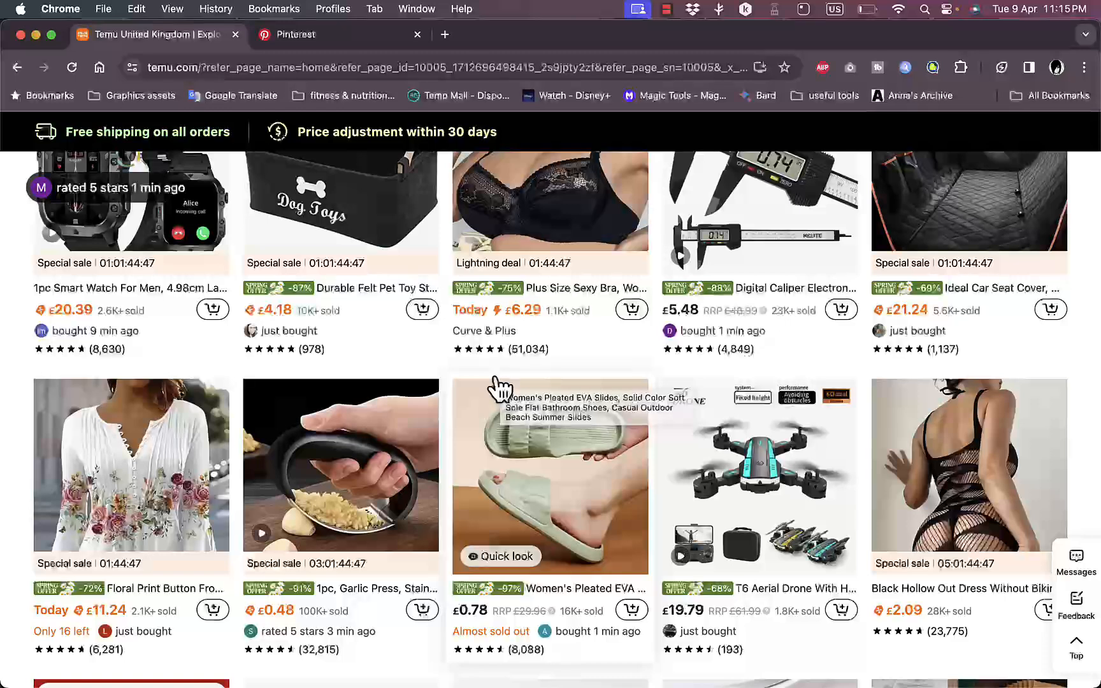
Show the Pinterest home feed and return to the Temu product listings
click(269, 35)
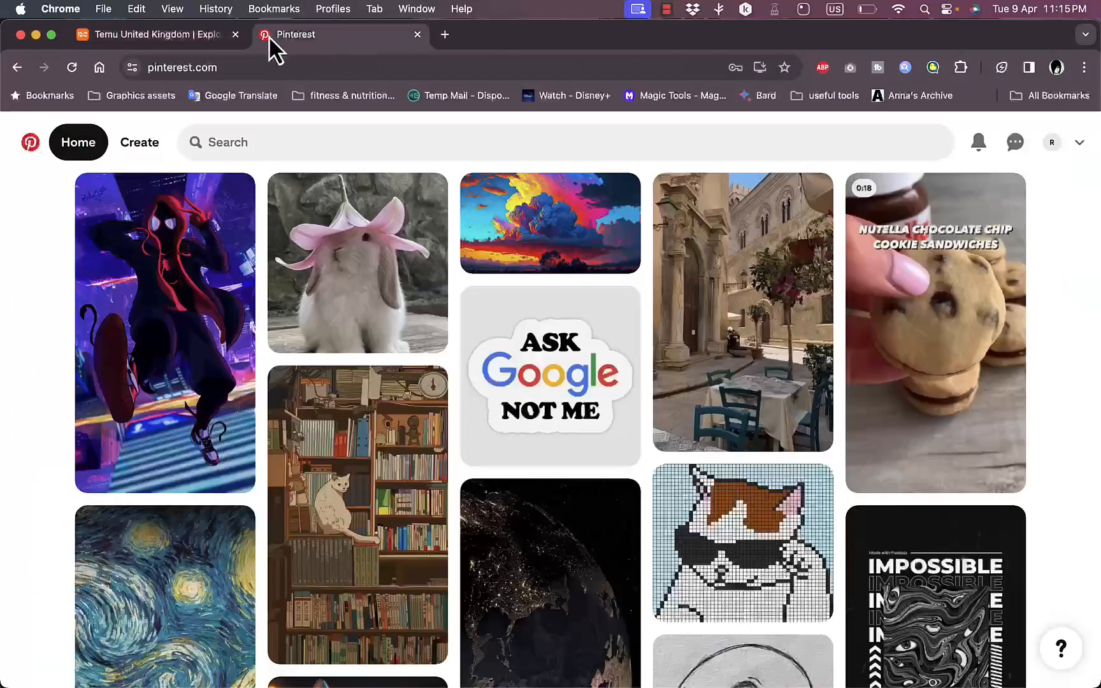
click(179, 36)
click(333, 40)
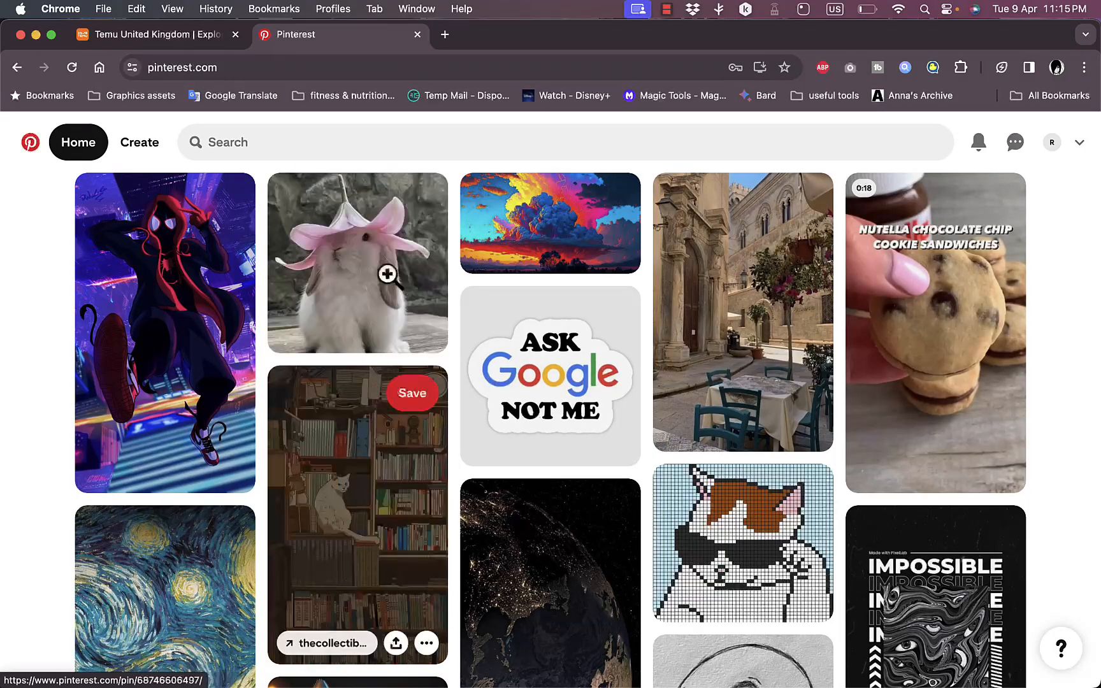
click(165, 38)
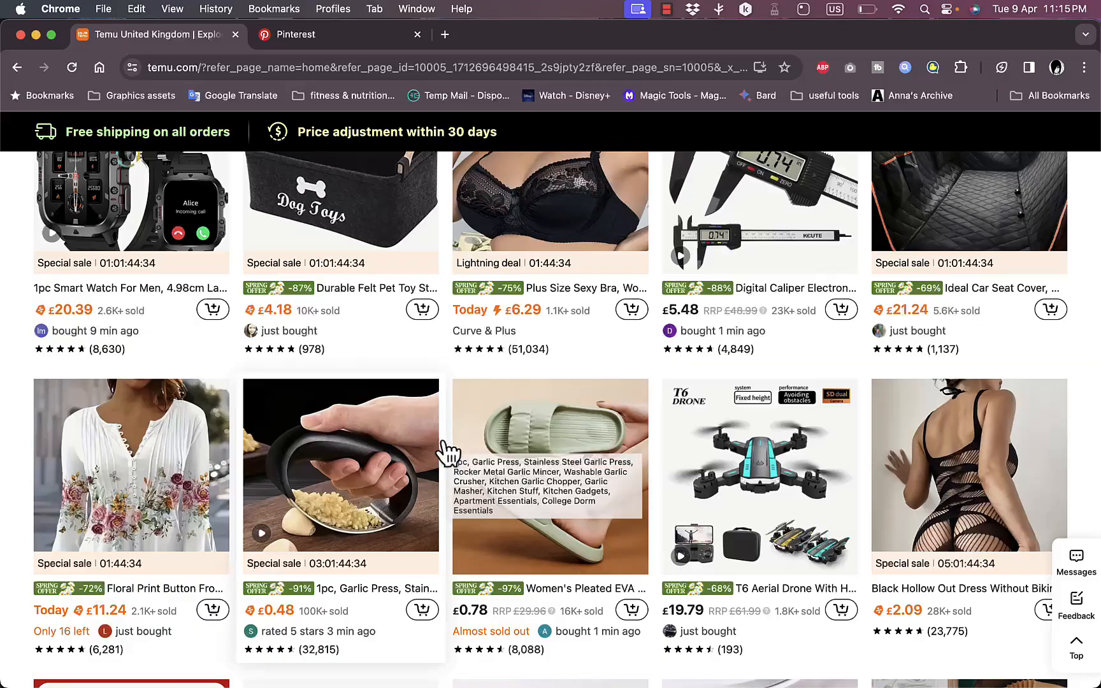
Open the Affiliate & Influencer Program page from the Temu home page's footer
scroll(573, 432, down, 10)
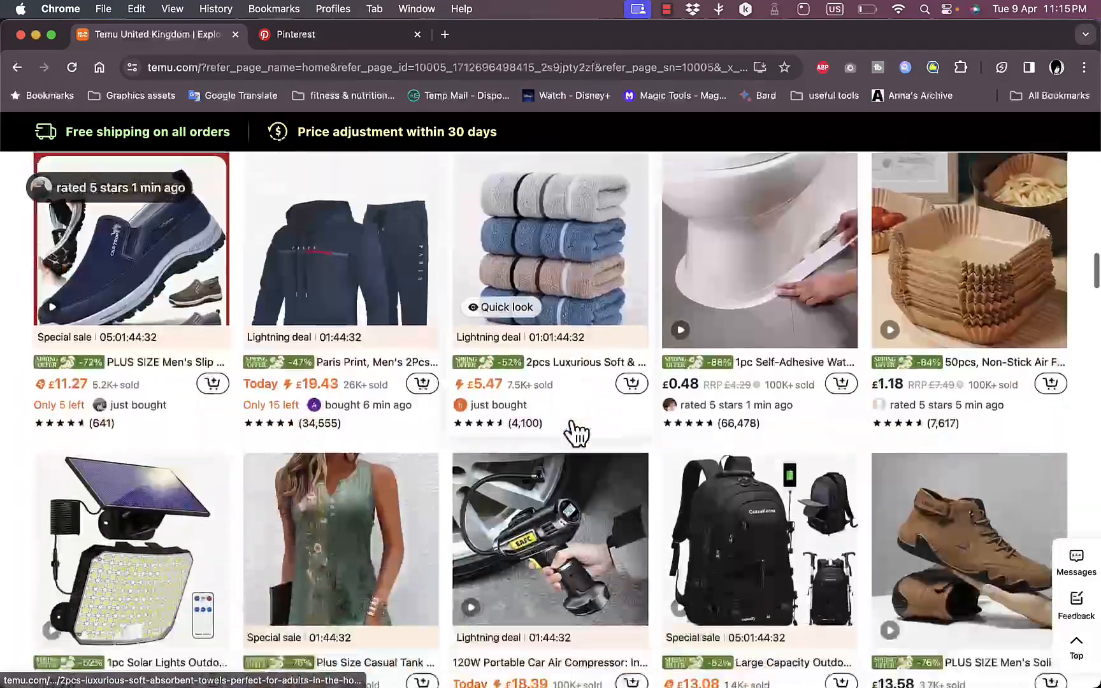
scroll(577, 433, down, 5)
scroll(577, 433, up, 8)
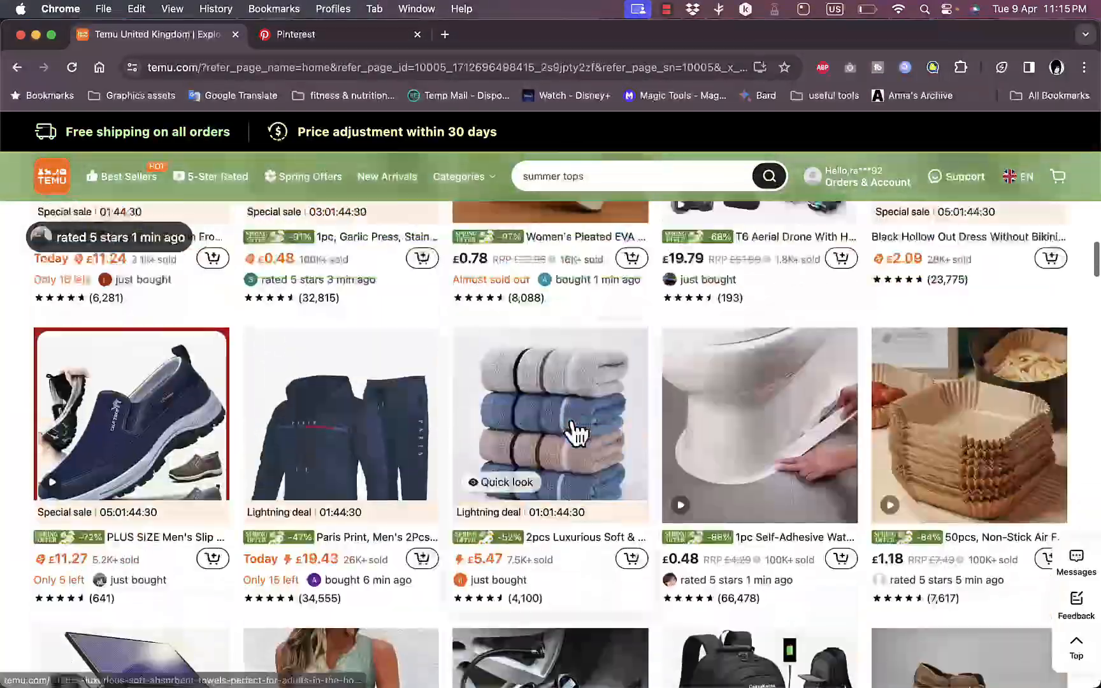
scroll(577, 433, down, 15)
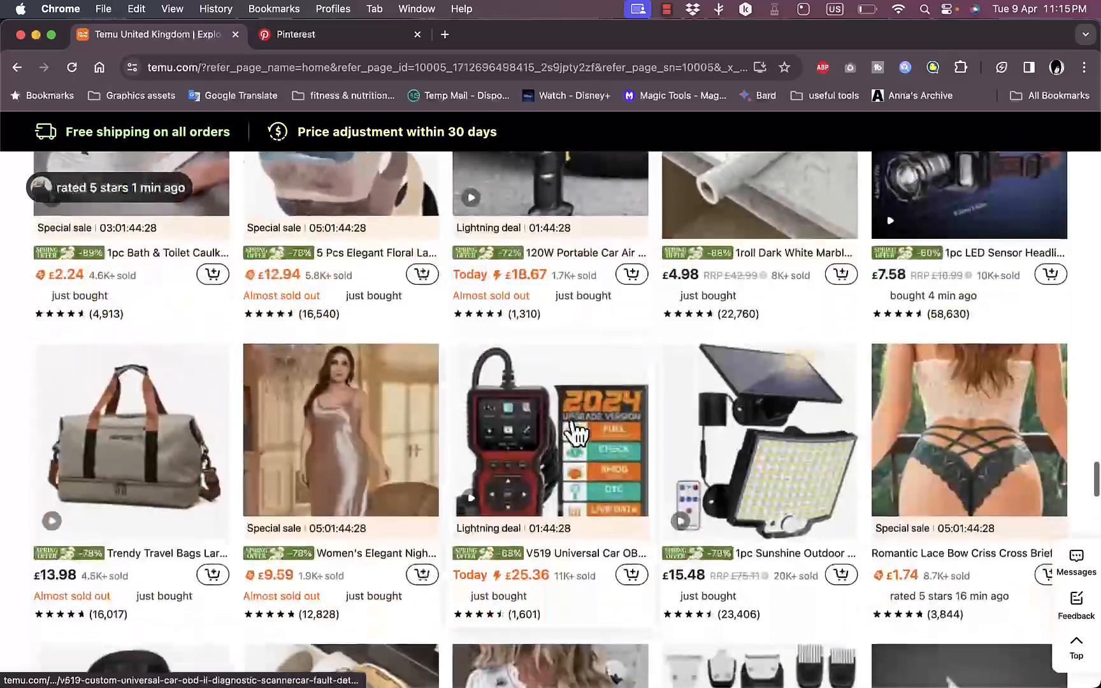
scroll(577, 433, down, 20)
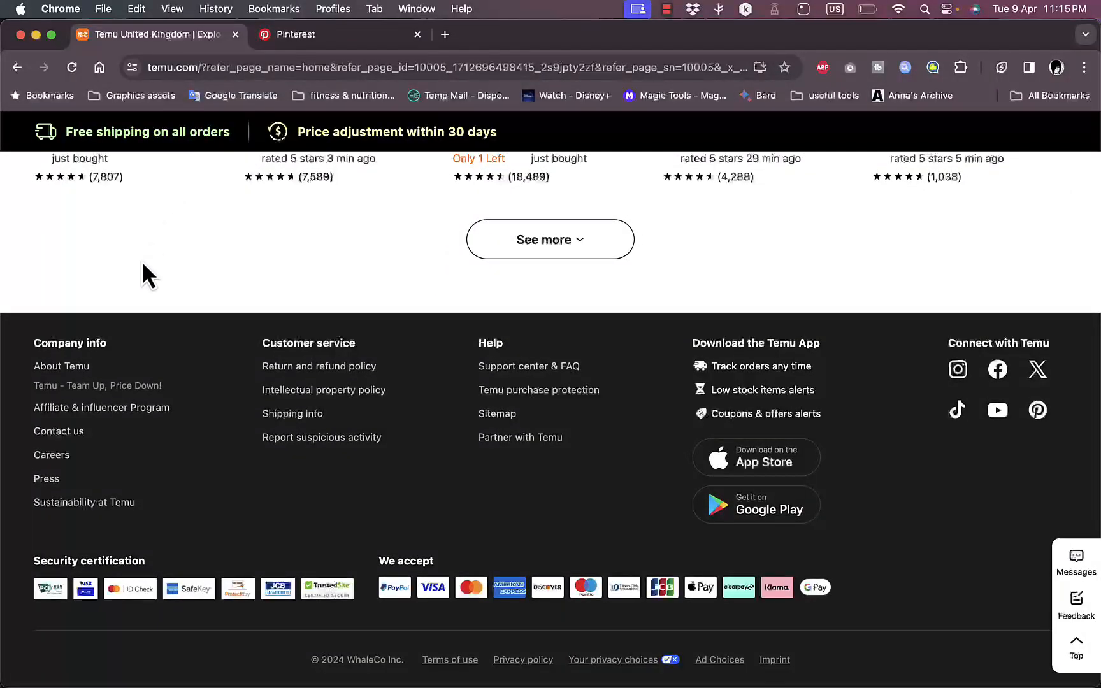
click(85, 408)
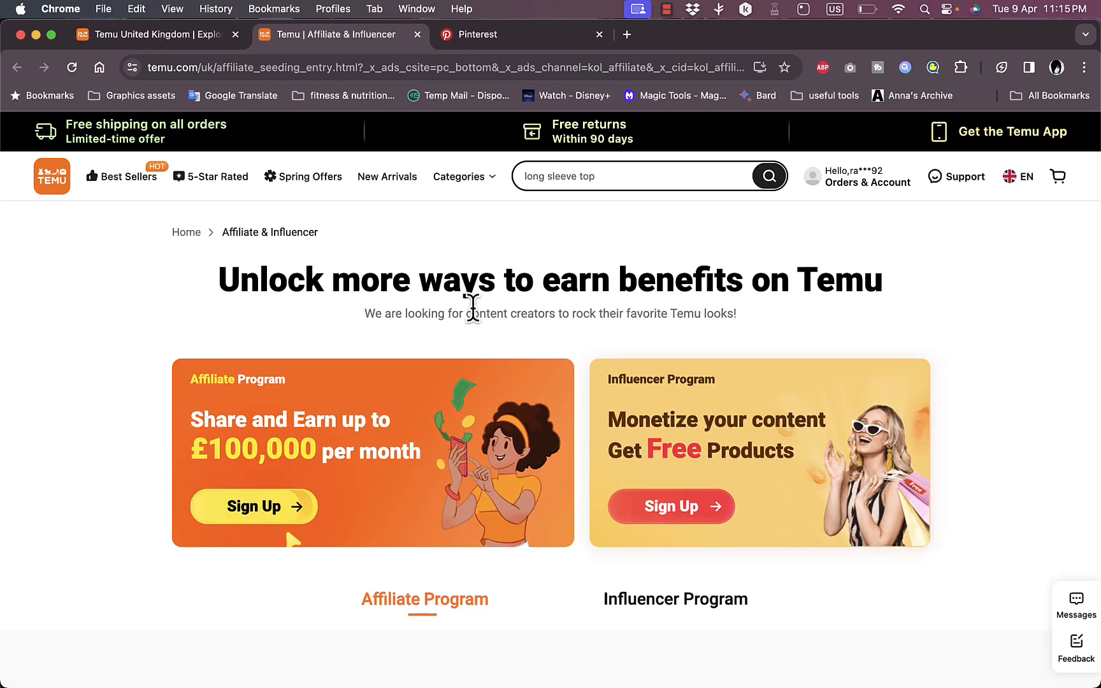
Compare the Affiliate Program and Influencer Program descriptions, ending on the Affiliate Program
scroll(473, 307, down, 5)
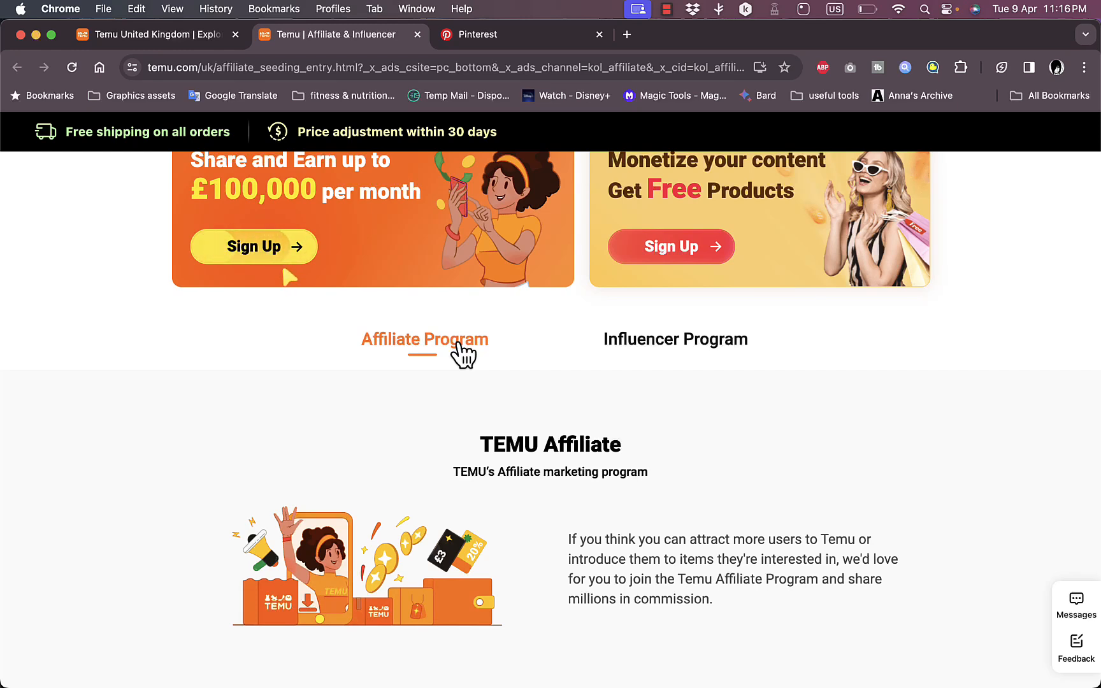
click(660, 342)
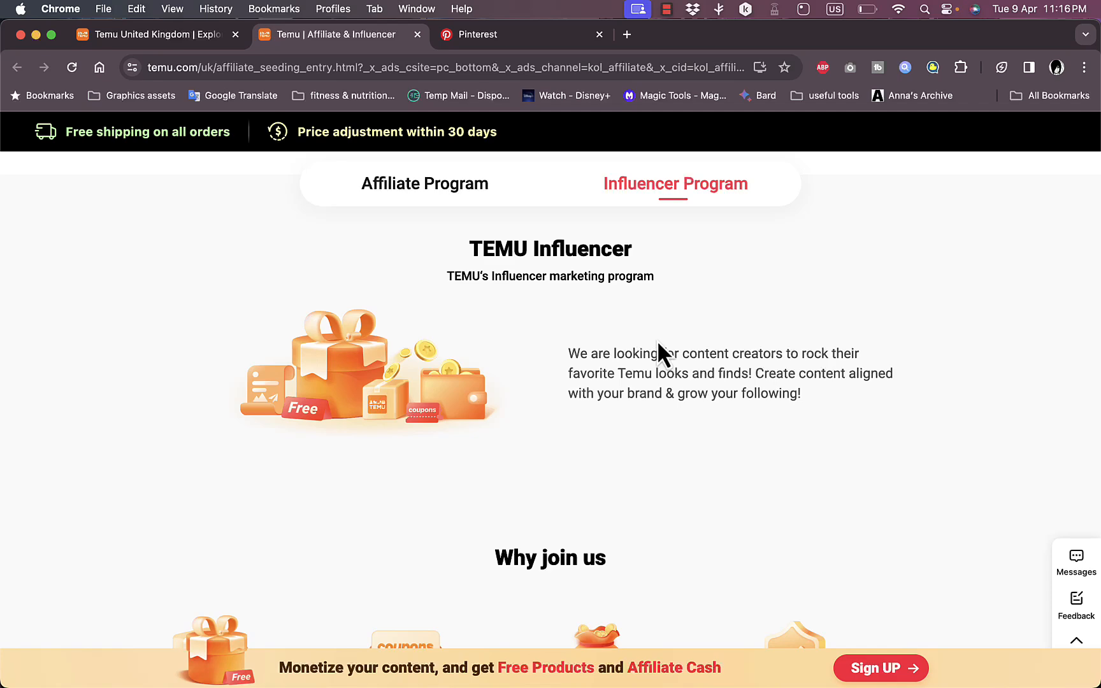
click(444, 194)
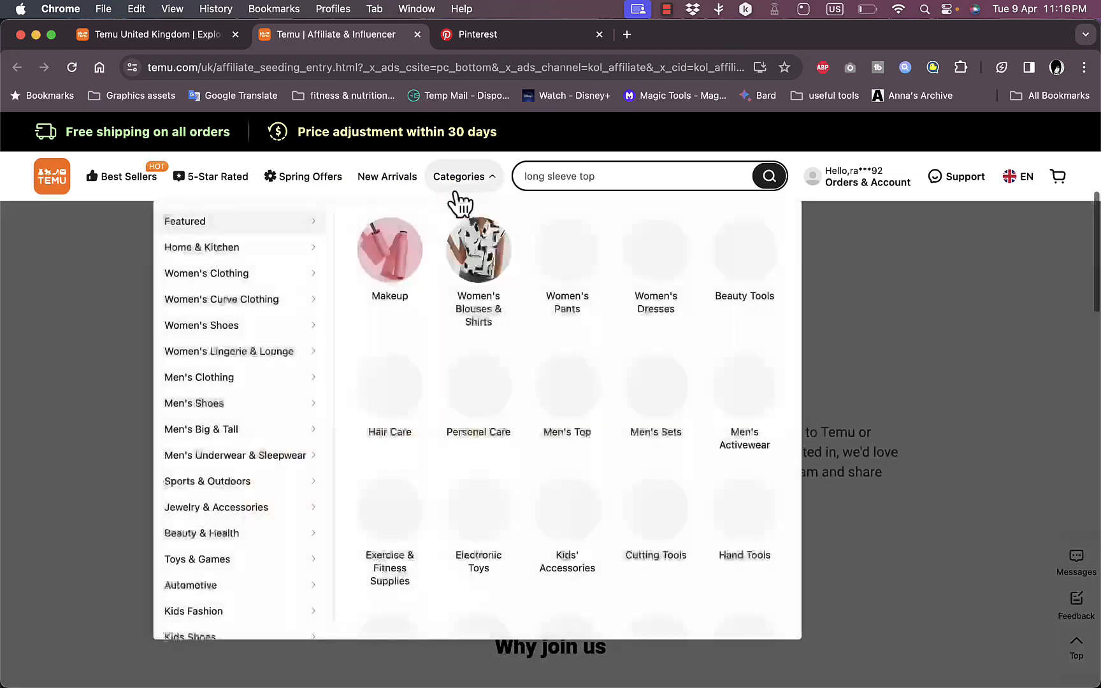
Review the Affiliate Program's reasons to join and the benefits it offers, and open its sign-up page
scroll(457, 411, down, 8)
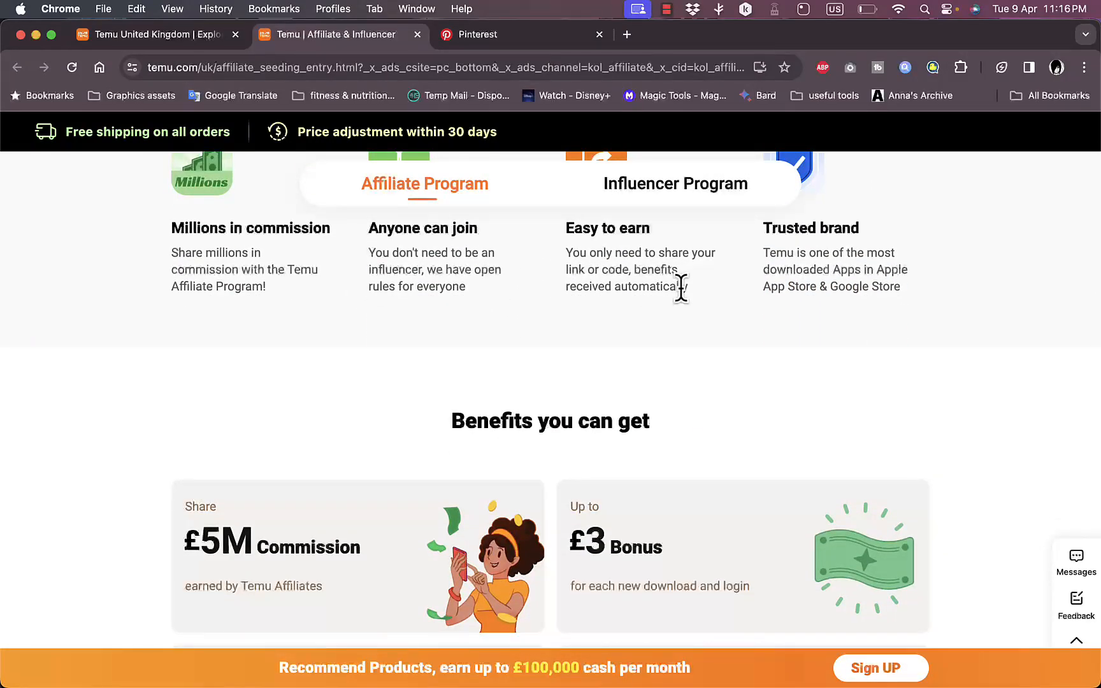
scroll(556, 546, down, 3)
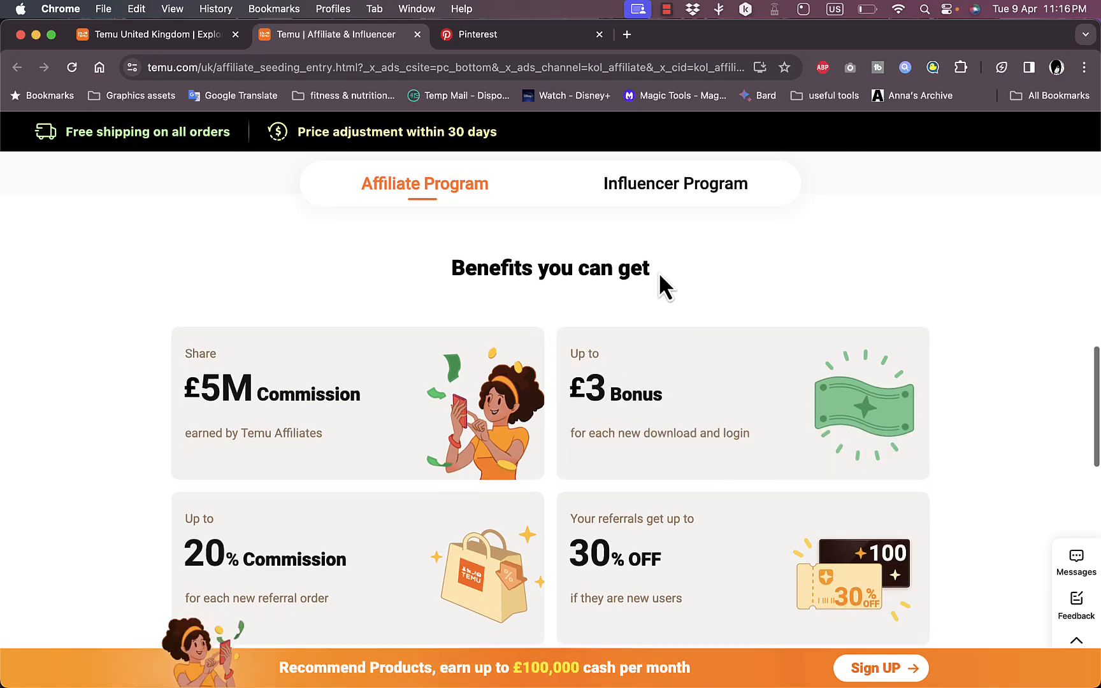
scroll(658, 272, down, 3)
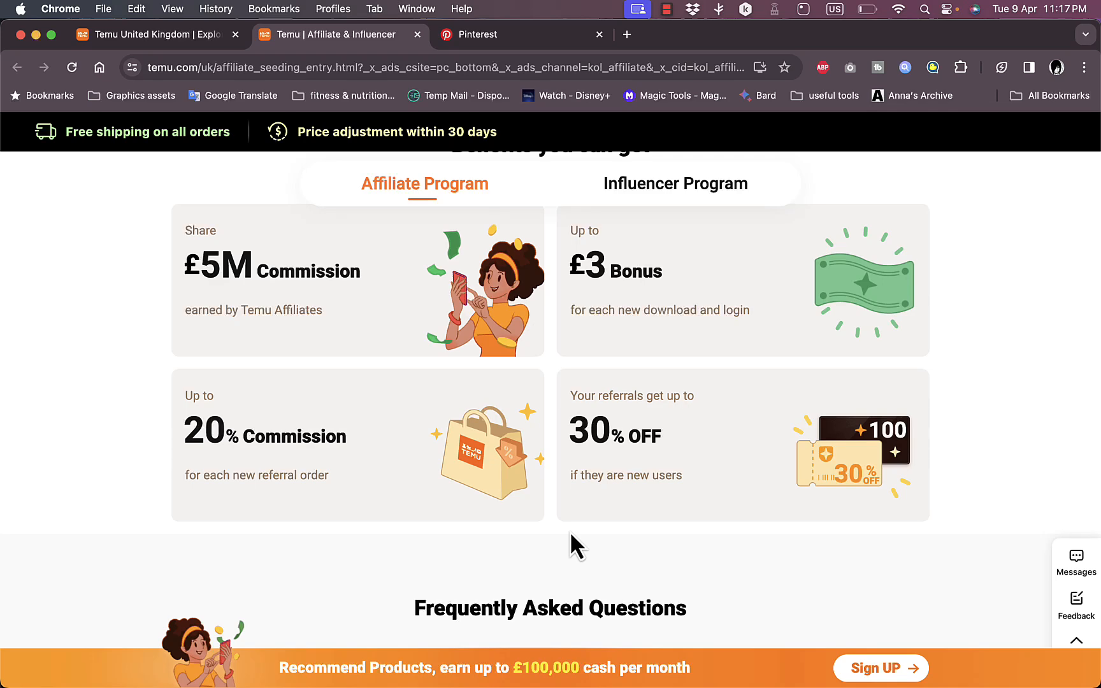
scroll(571, 533, down, 10)
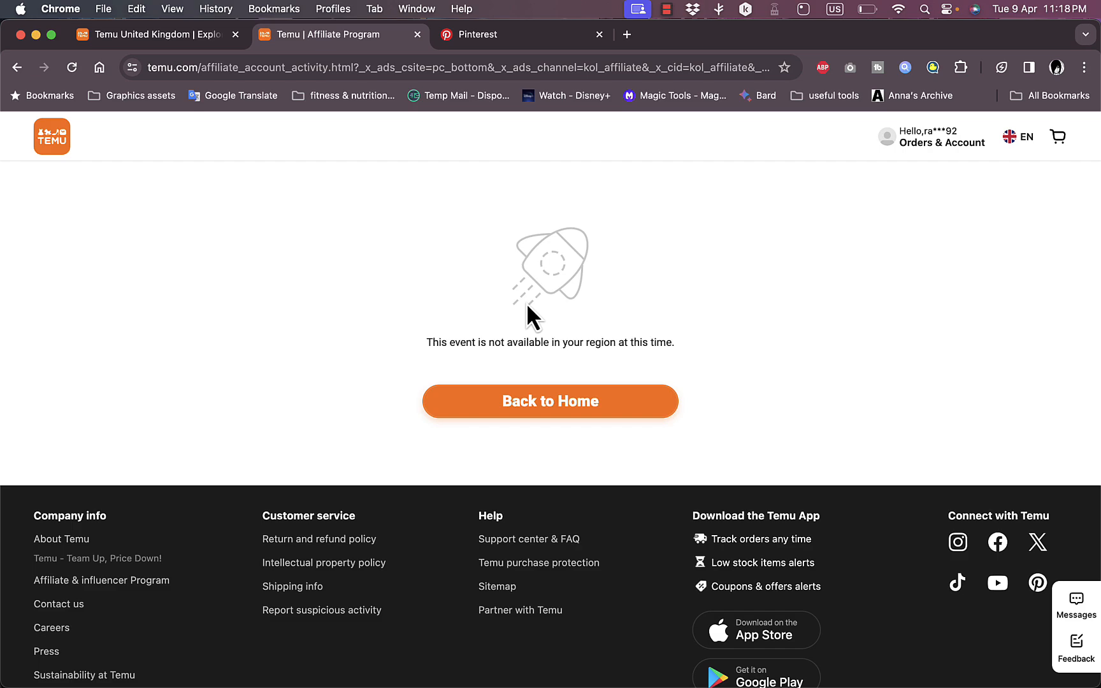
Return to the Temu home listings and open the product page of the New E99 K3 Professional RC Drone
click(164, 45)
scroll(439, 276, up, 10)
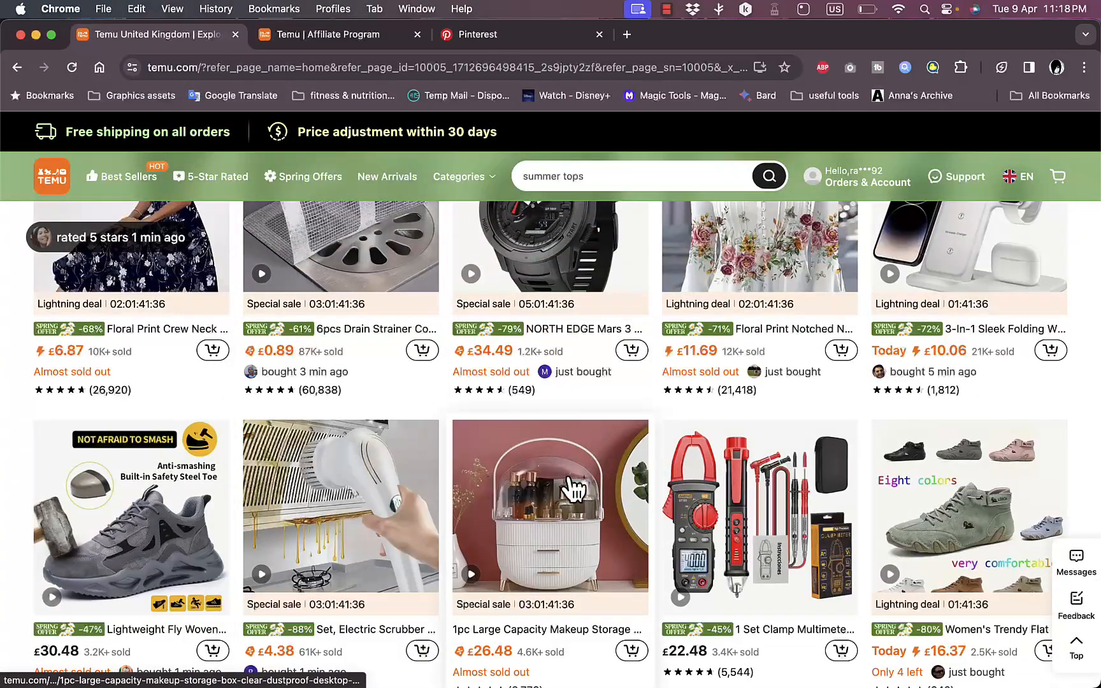
scroll(531, 439, up, 3)
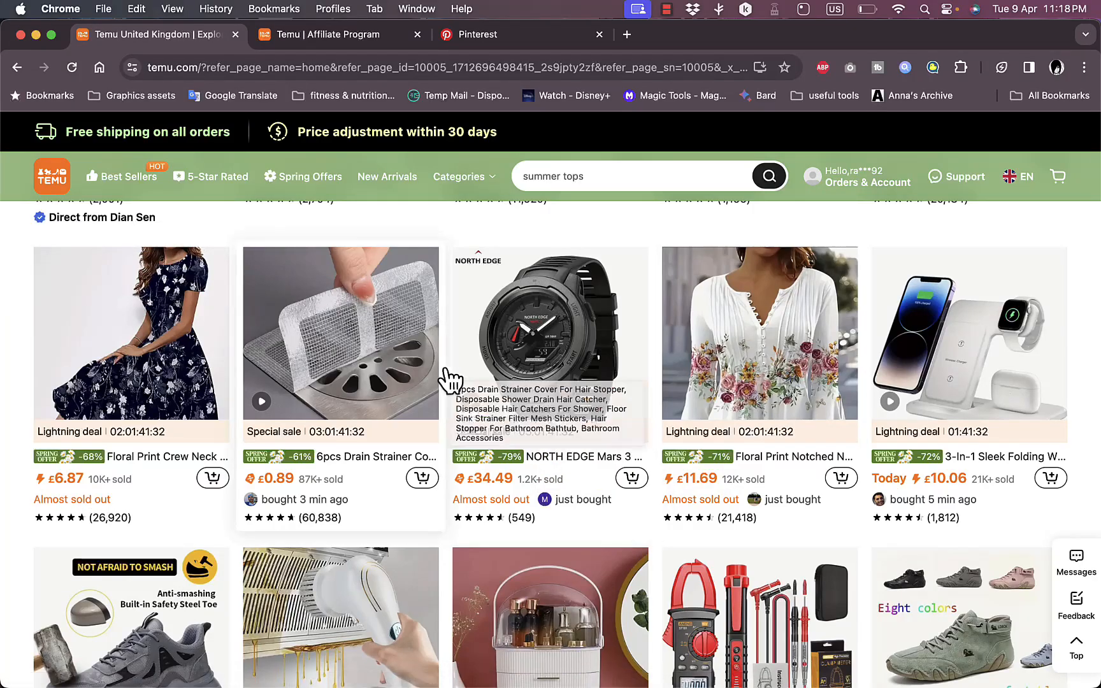
scroll(450, 379, up, 2)
scroll(450, 380, up, 5)
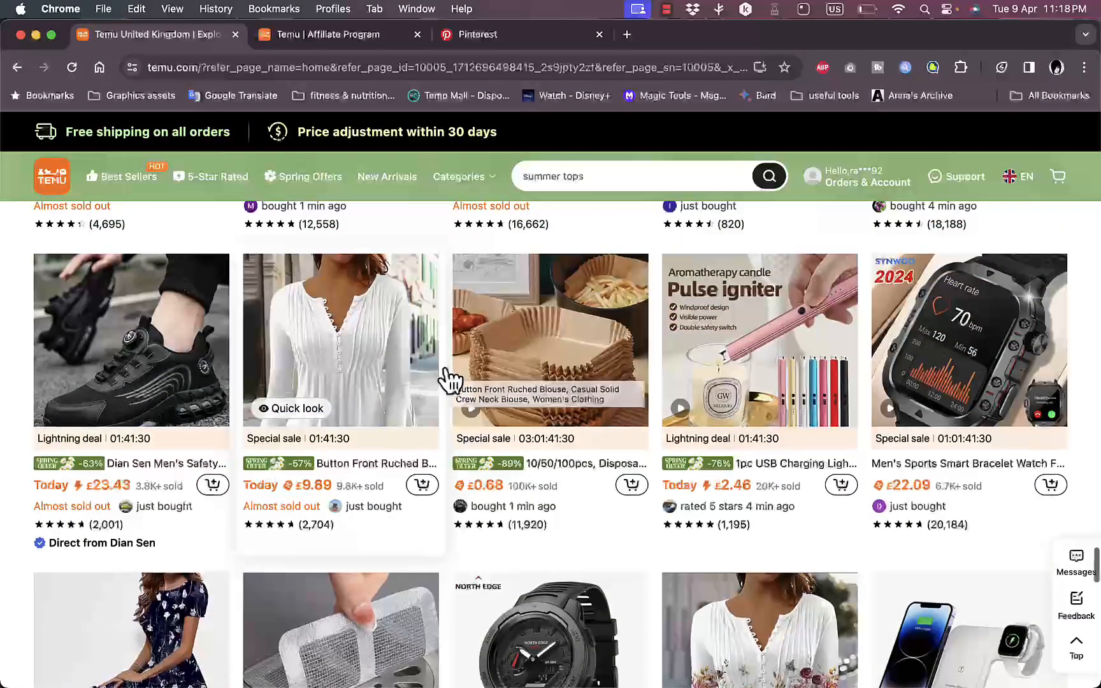
scroll(450, 380, up, 1)
scroll(450, 380, up, 5)
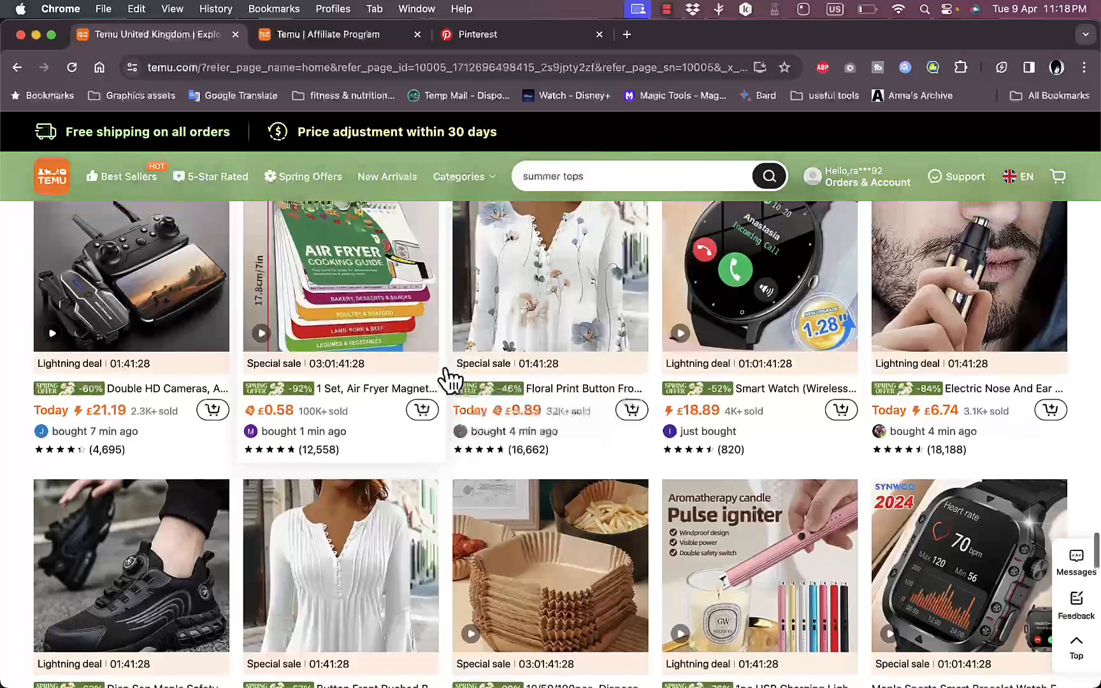
scroll(447, 378, up, 1)
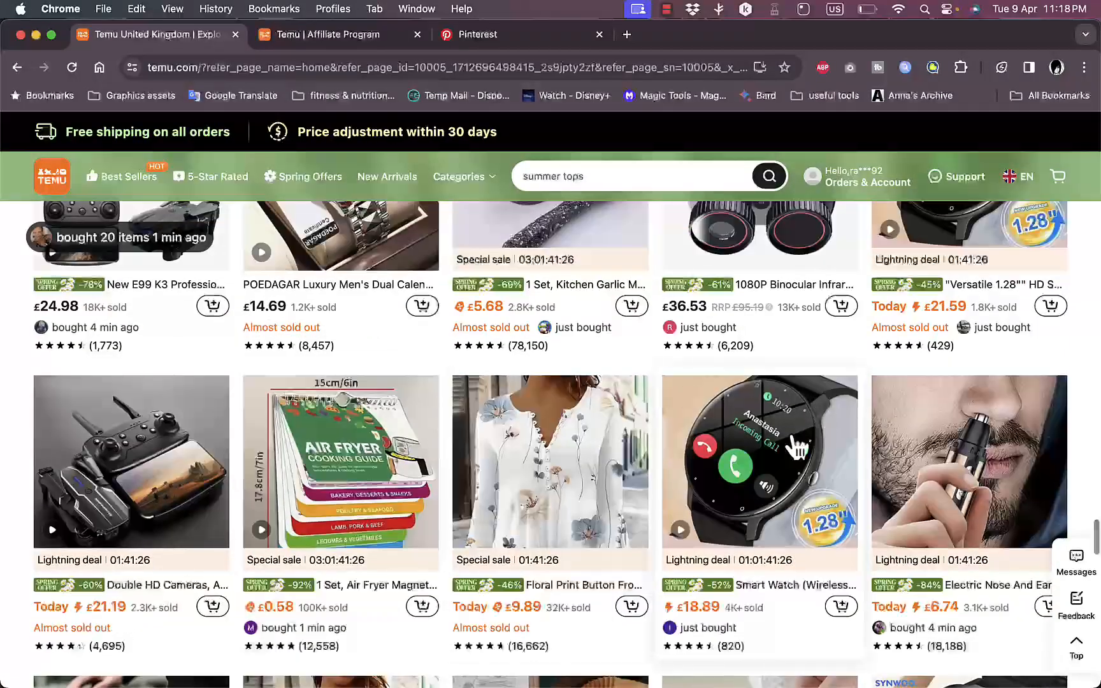
scroll(740, 424, up, 5)
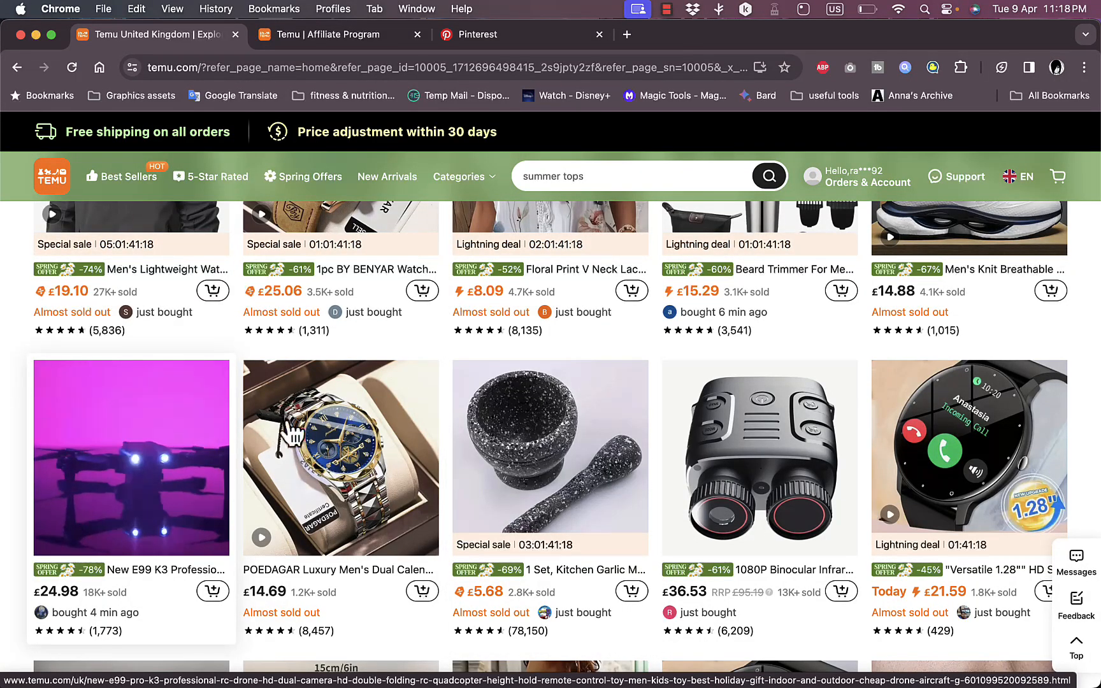
scroll(396, 424, up, 3)
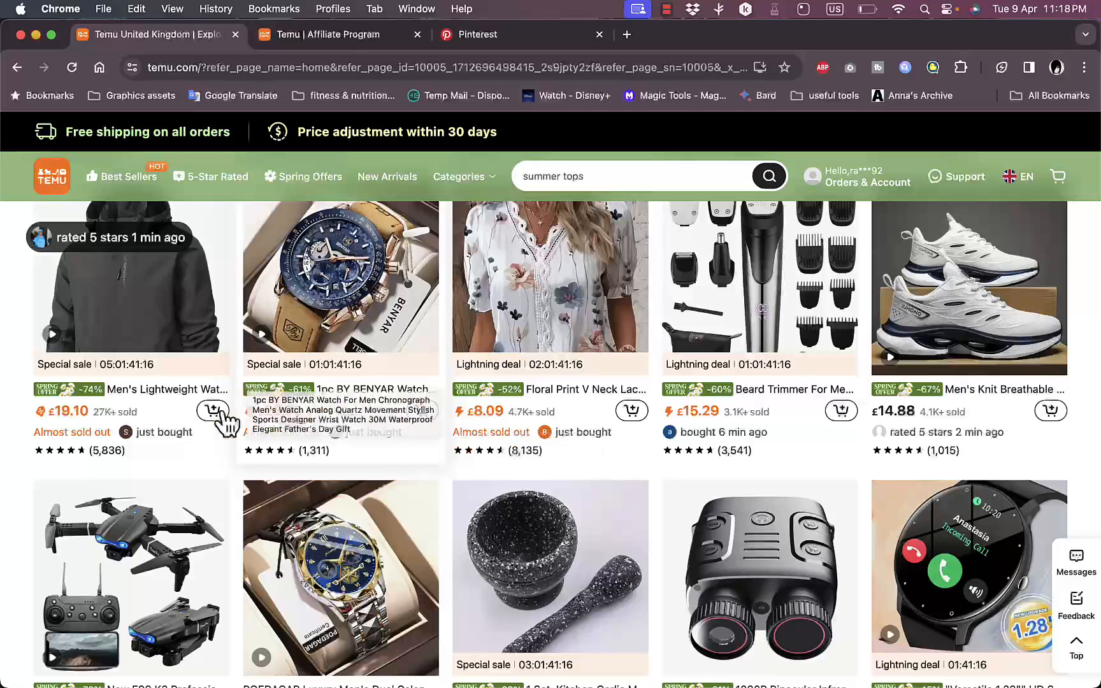
click(174, 501)
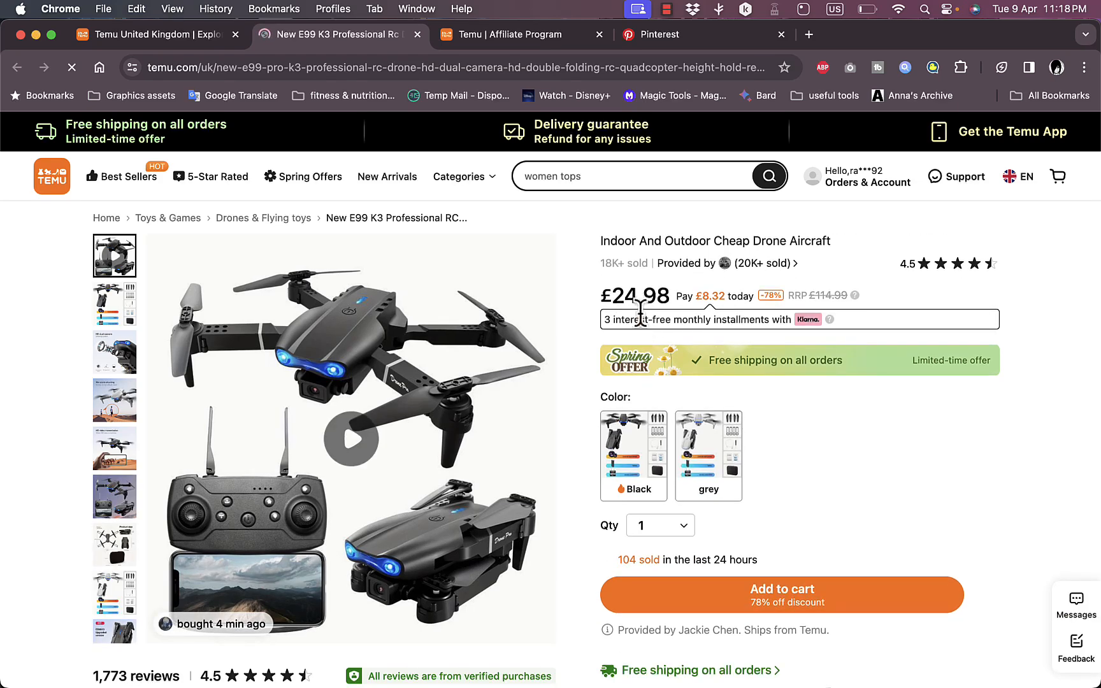
View the drone's product images, including the HD dual camera, 50x zoom shooting, included accessories and HD video transmission pictures
click(114, 313)
click(113, 334)
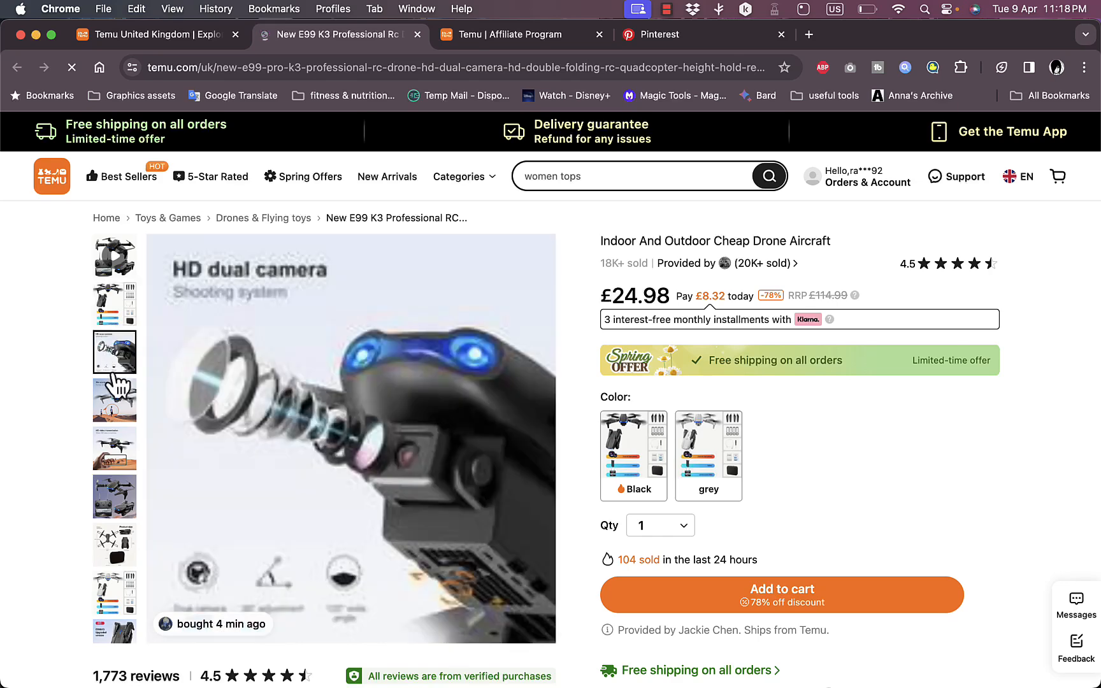
click(115, 401)
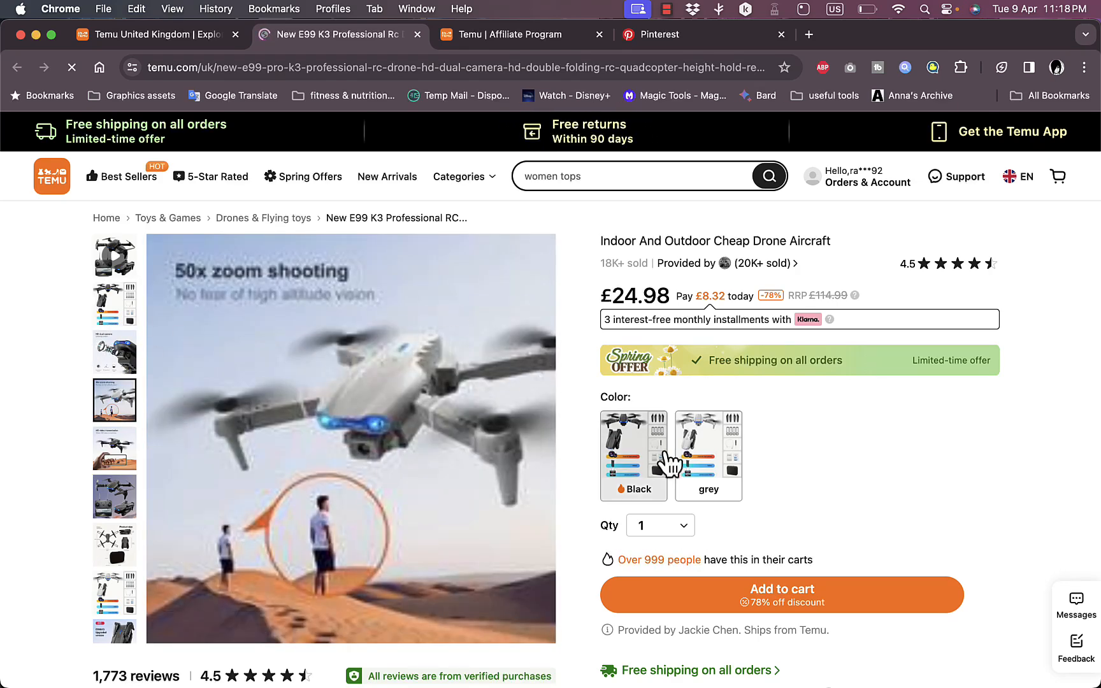
scroll(822, 460, down, 7)
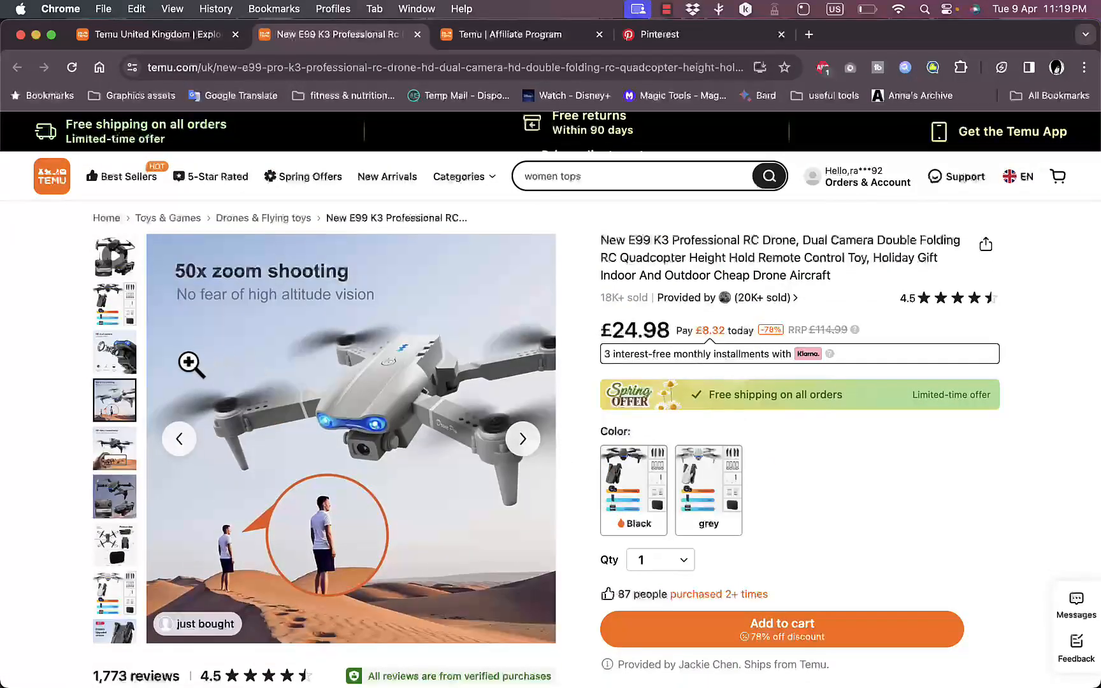
click(134, 375)
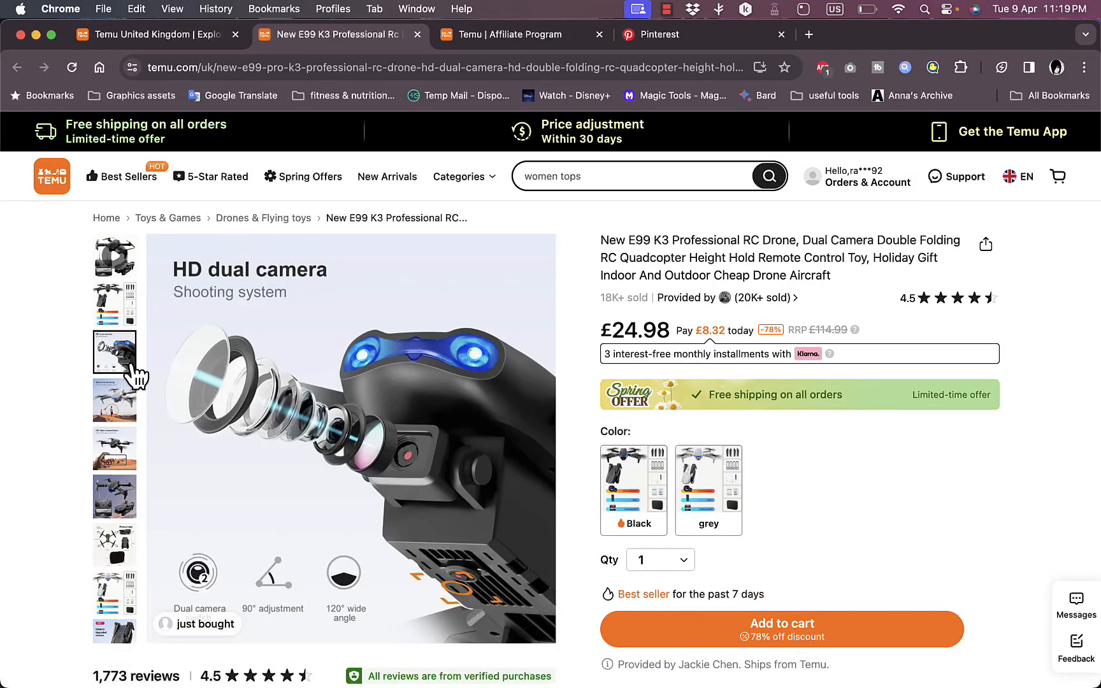
click(115, 261)
click(110, 294)
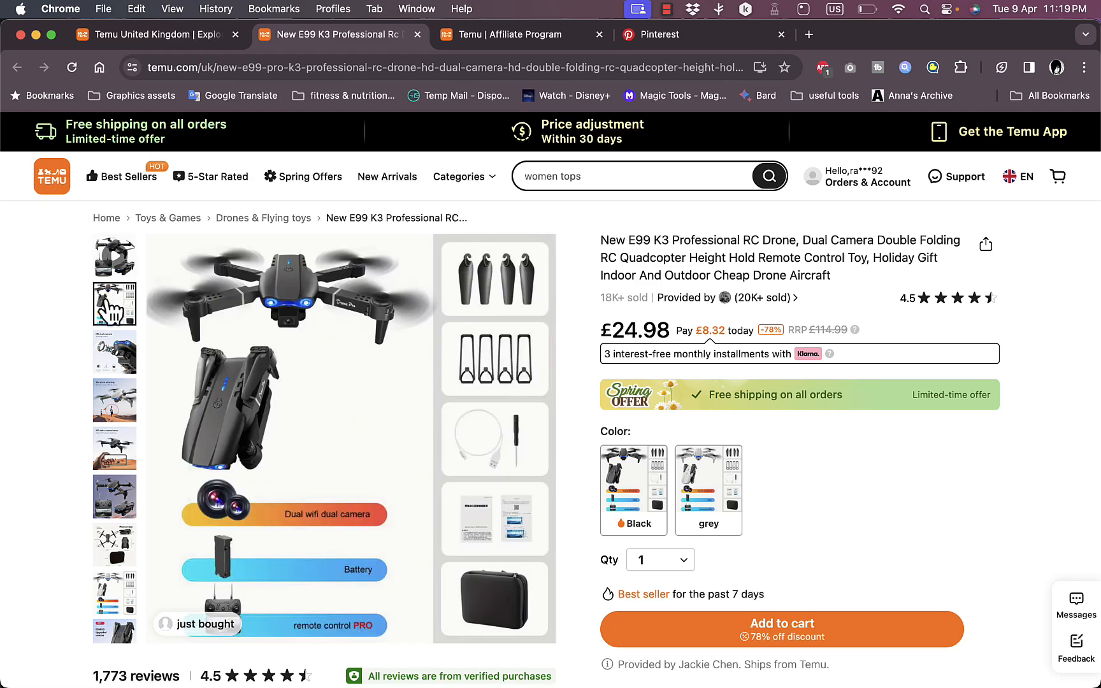
click(115, 447)
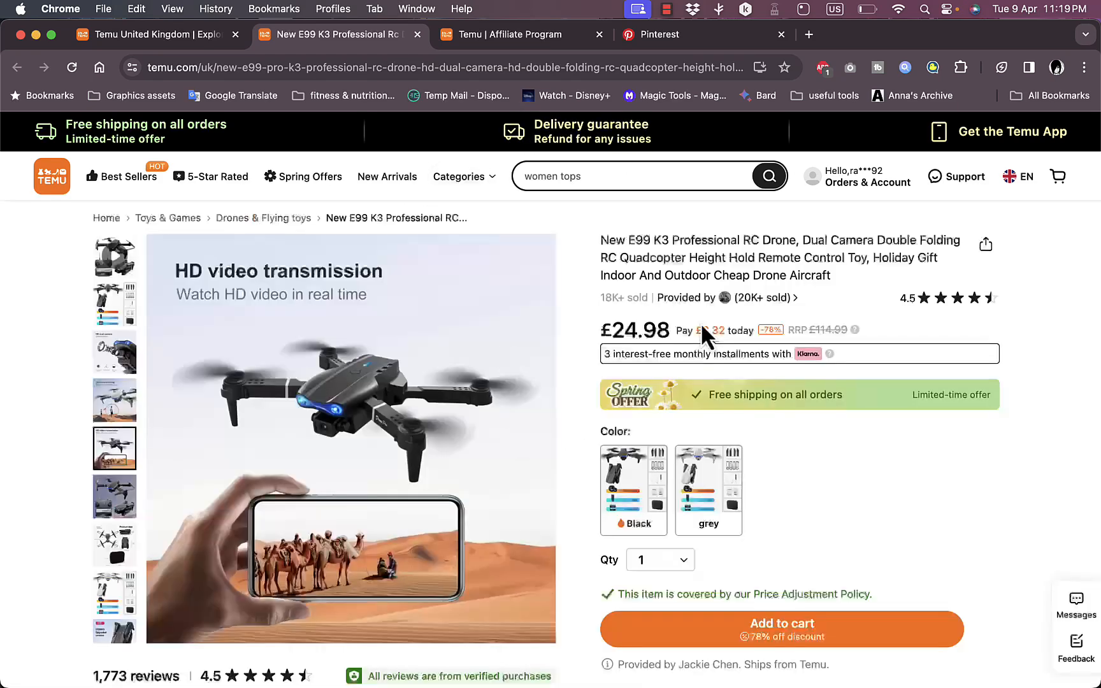
Open Temu's Best Sellers product list
click(158, 180)
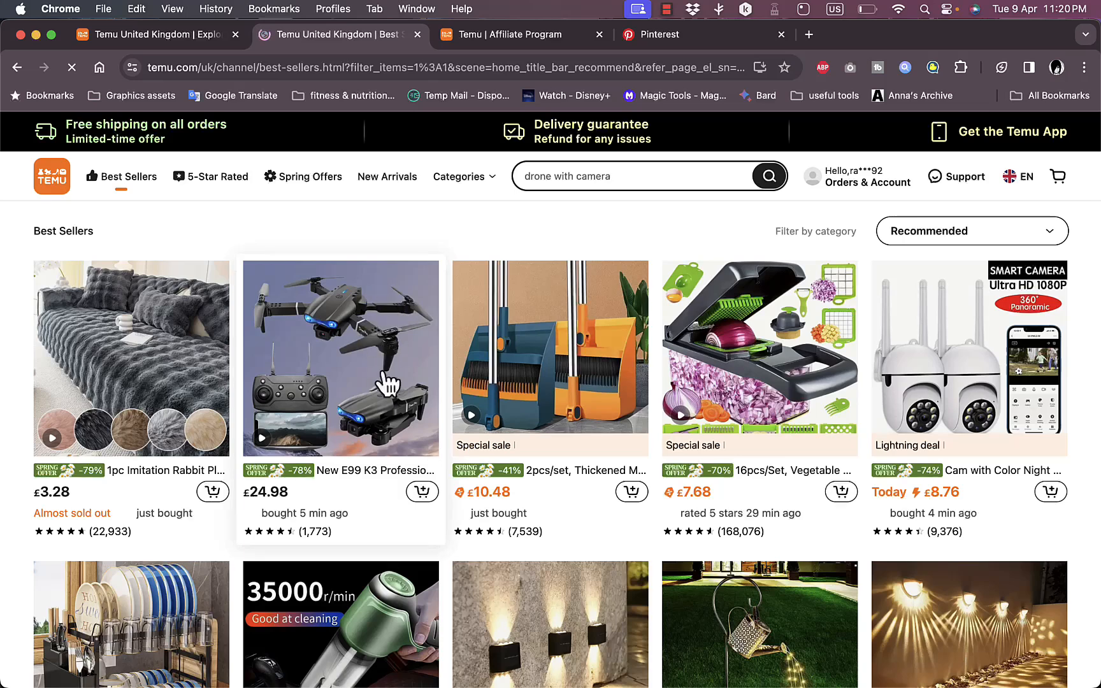
Filter Temu's Best Sellers list to products within the last 7 days
click(886, 230)
click(886, 231)
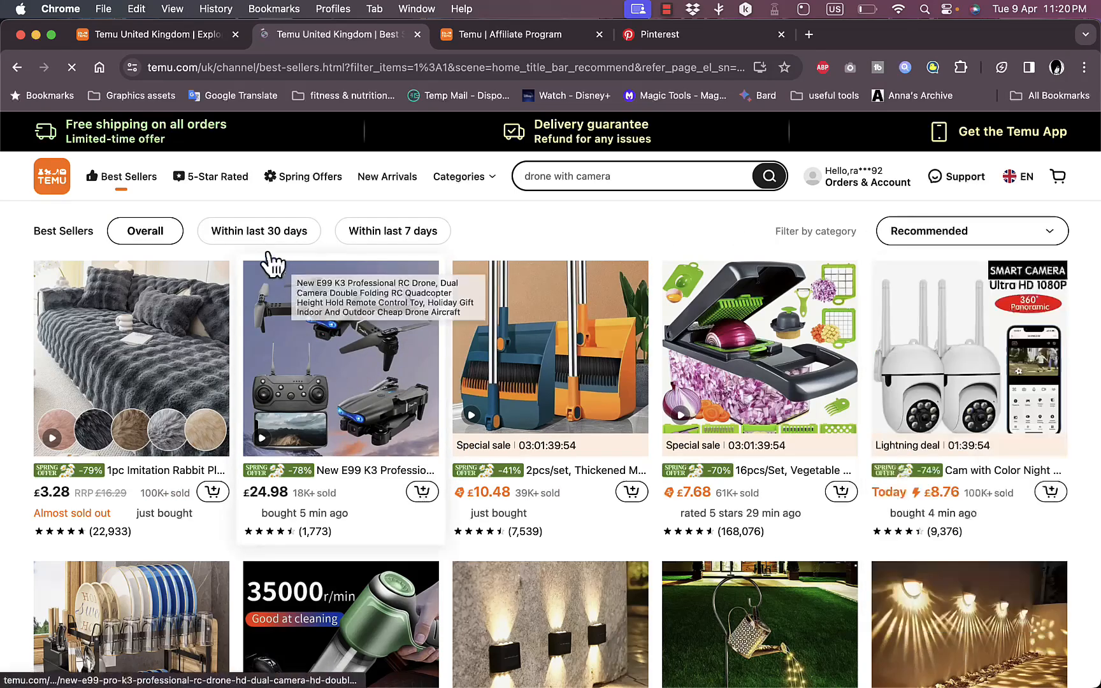
click(397, 239)
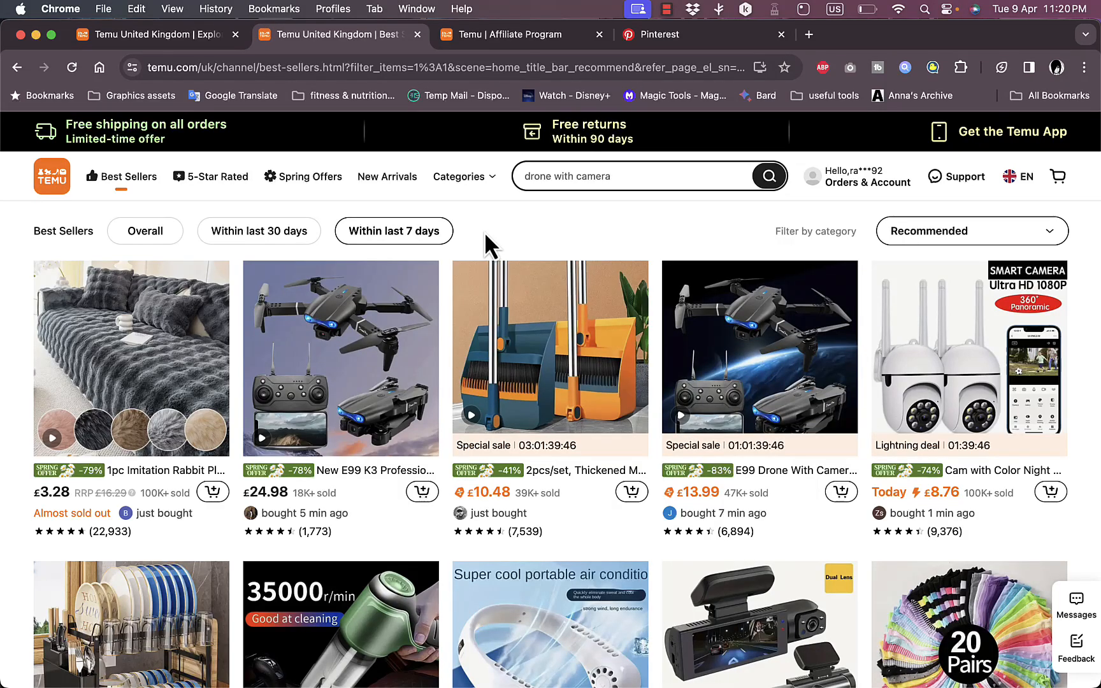
View the New E99 K3 Professional RC Drone page, and close it together with the Affiliate Program page
click(365, 319)
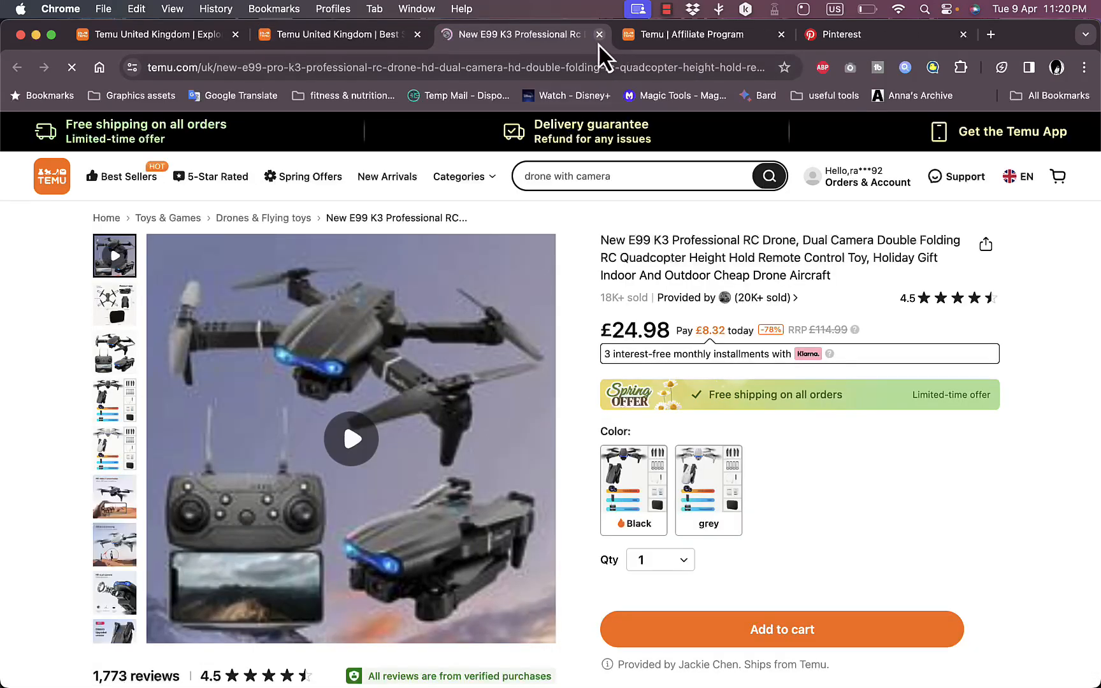
click(598, 36)
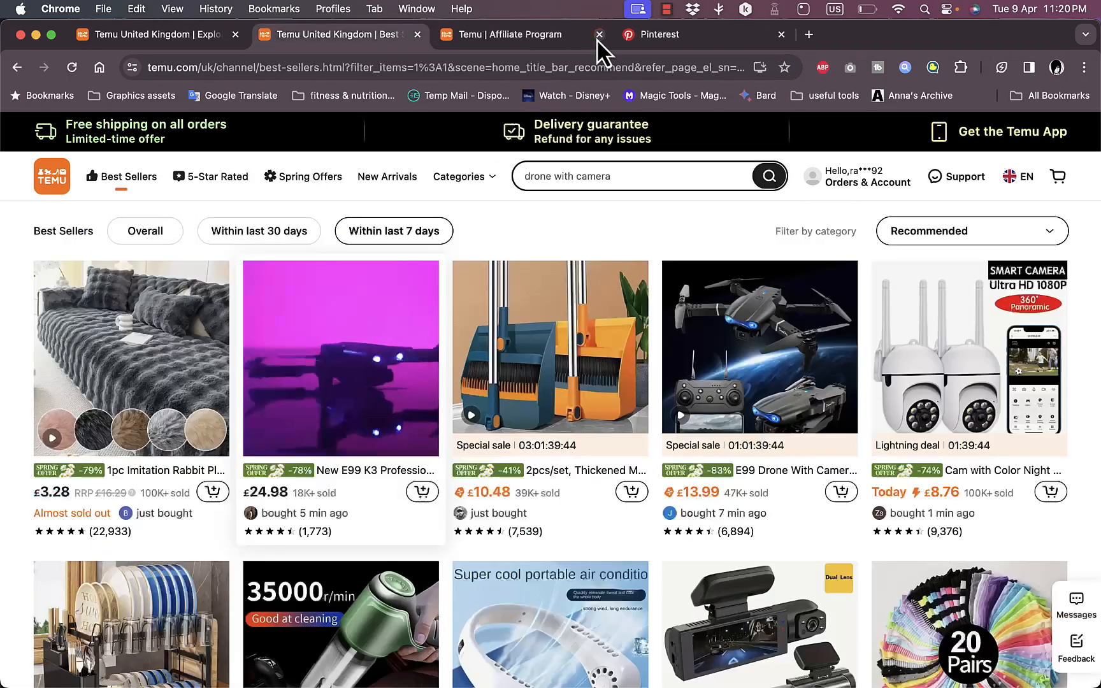
click(530, 37)
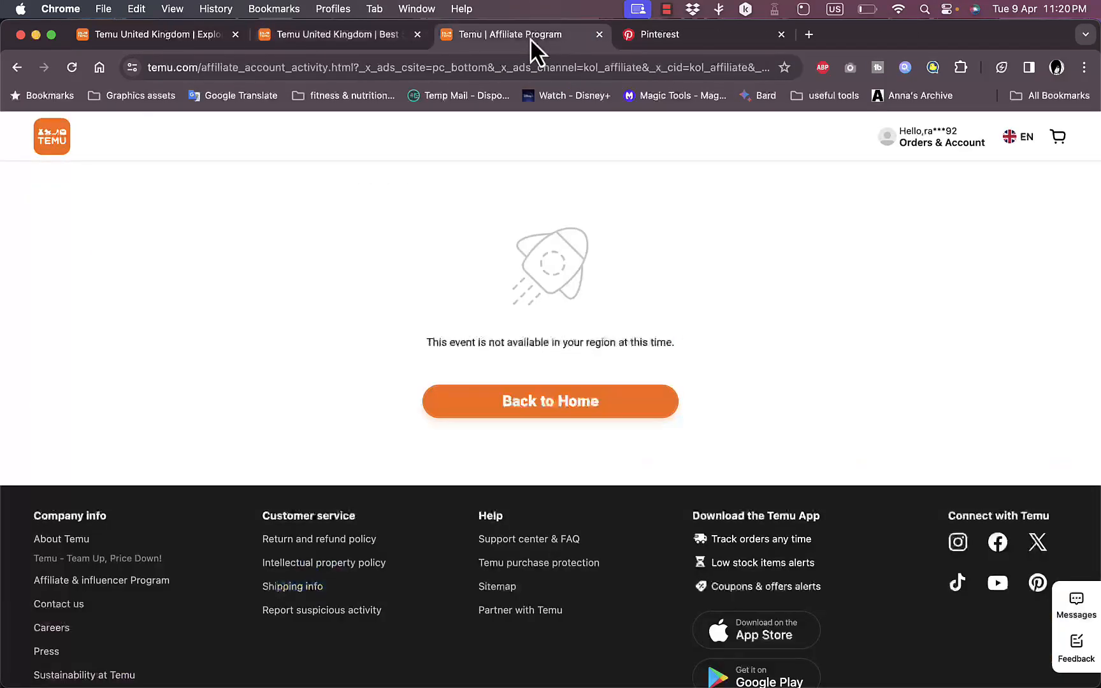
click(599, 35)
click(395, 39)
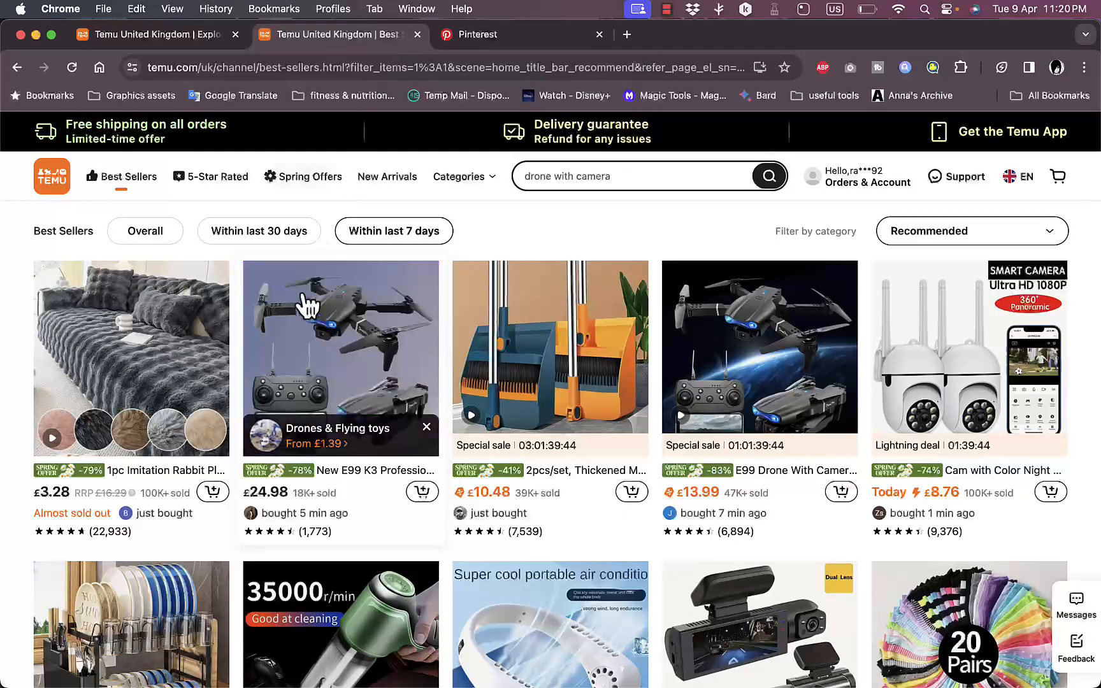
Open the New E99 K3 drone's product page and save its white-background picture of drone and controller to the Downloads folder
click(348, 332)
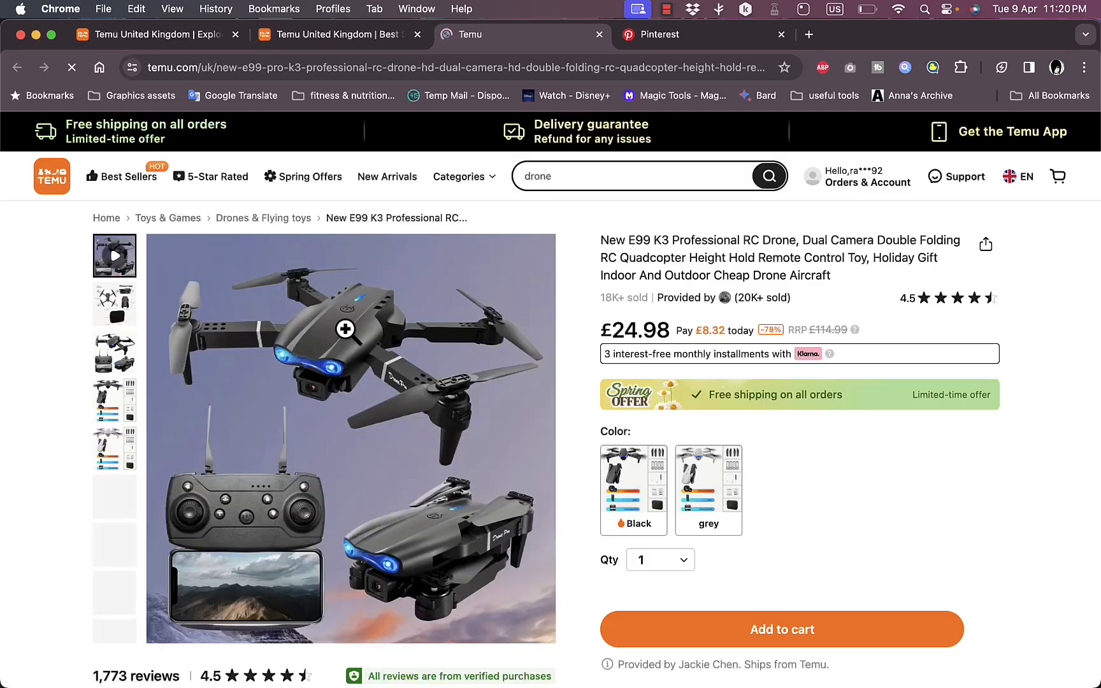
right_click(354, 426)
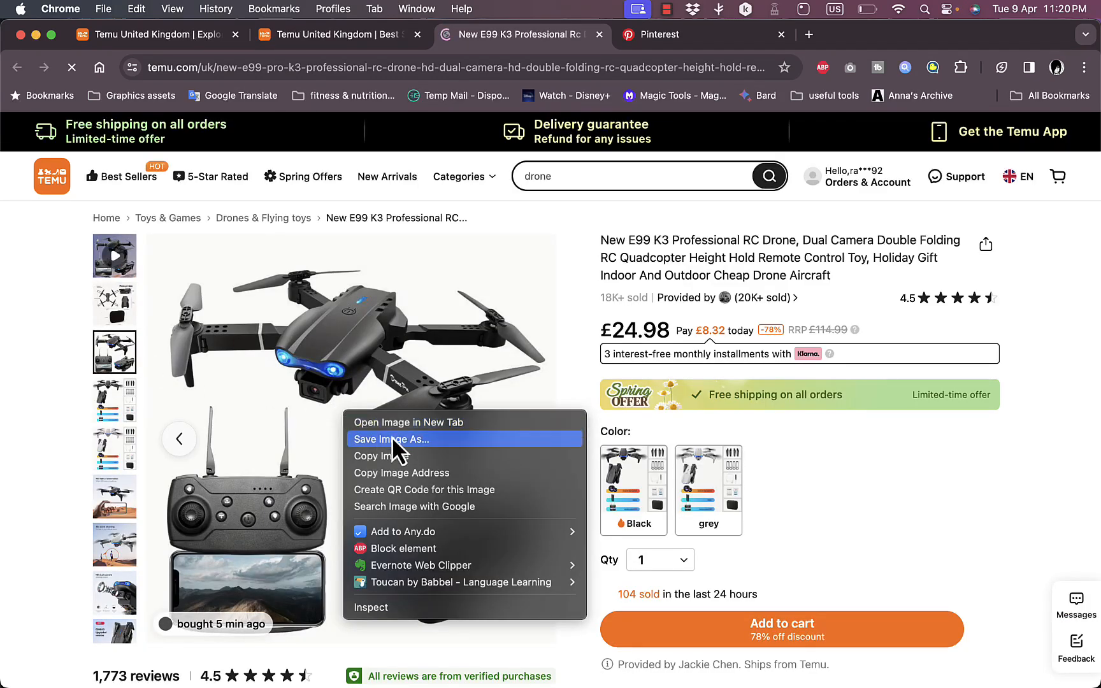
click(422, 454)
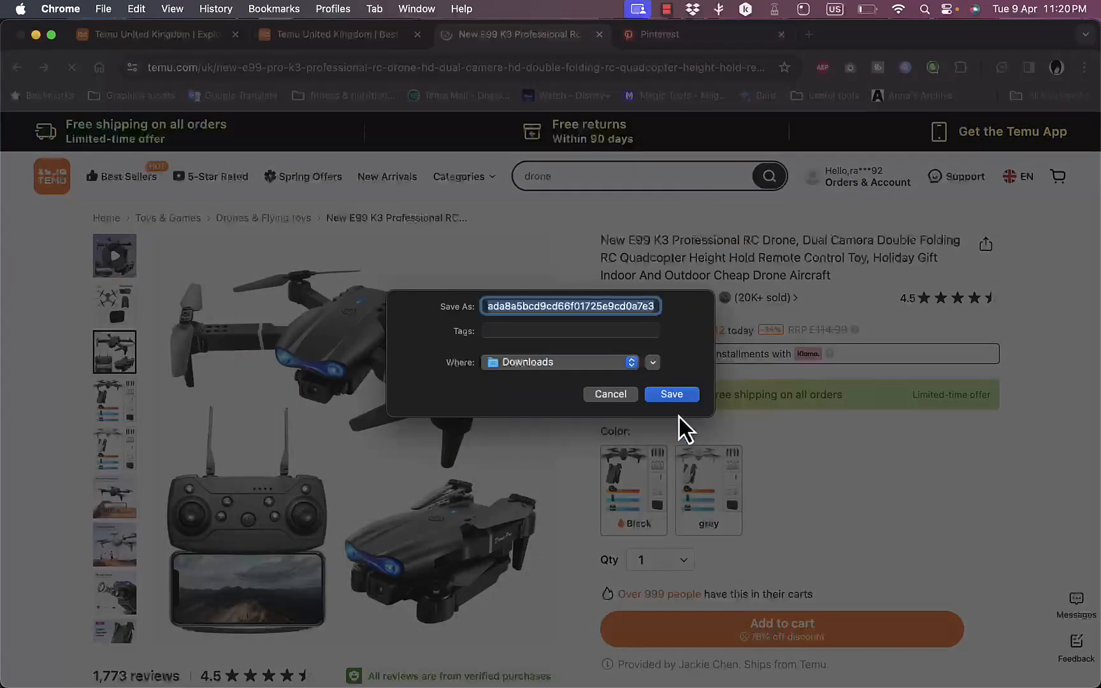
click(671, 389)
Switch to Pinterest and create a new pin with the downloaded drone image ada8a5bcd9cd66f01725e9cd0a7e36c6.jpg
click(682, 36)
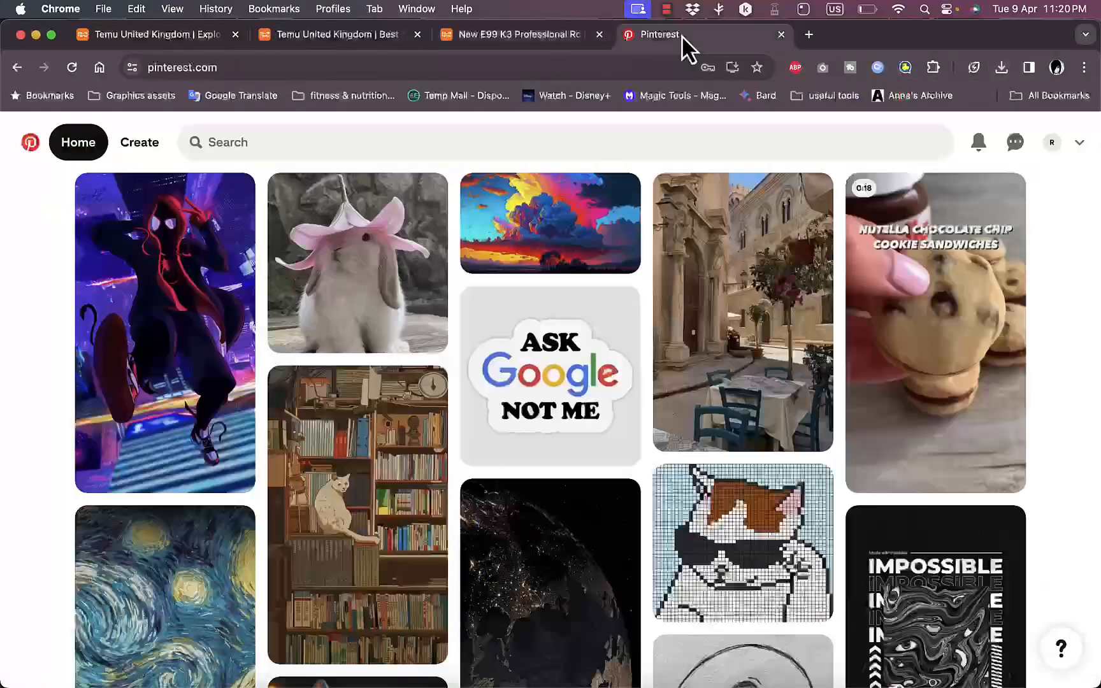
click(139, 148)
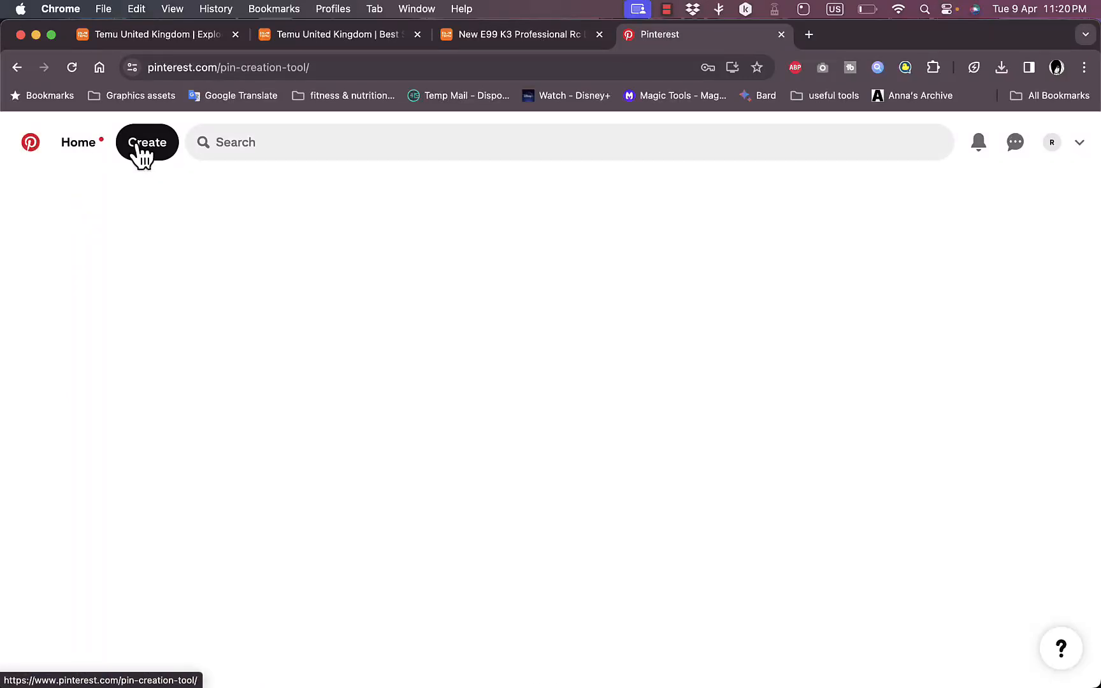
click(327, 399)
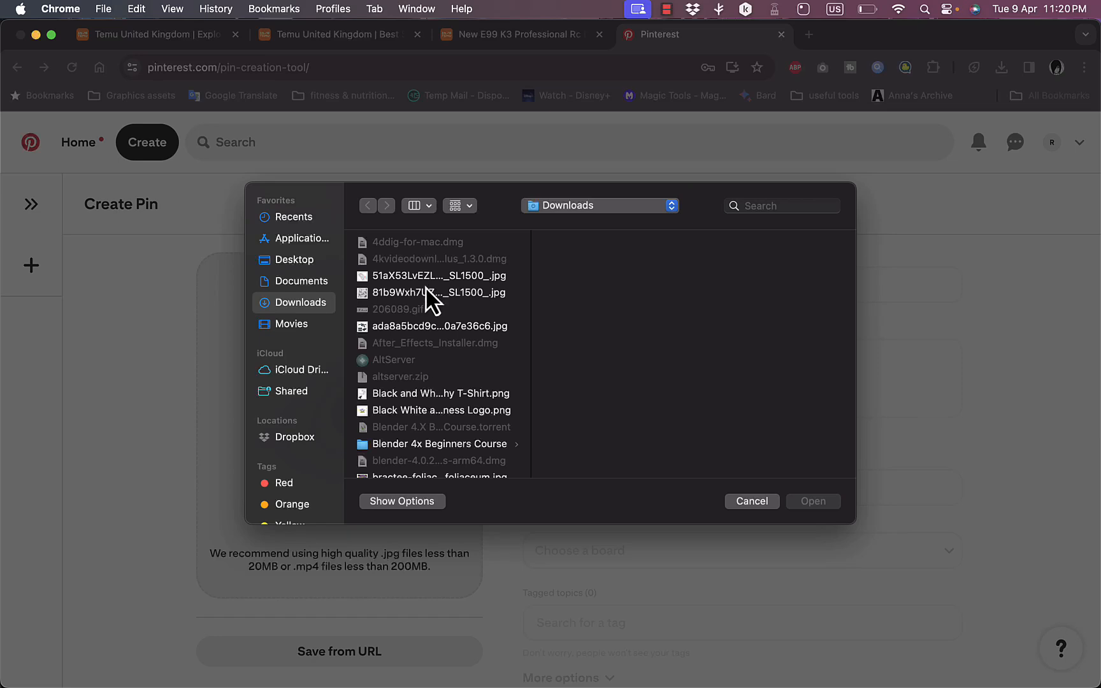
click(417, 328)
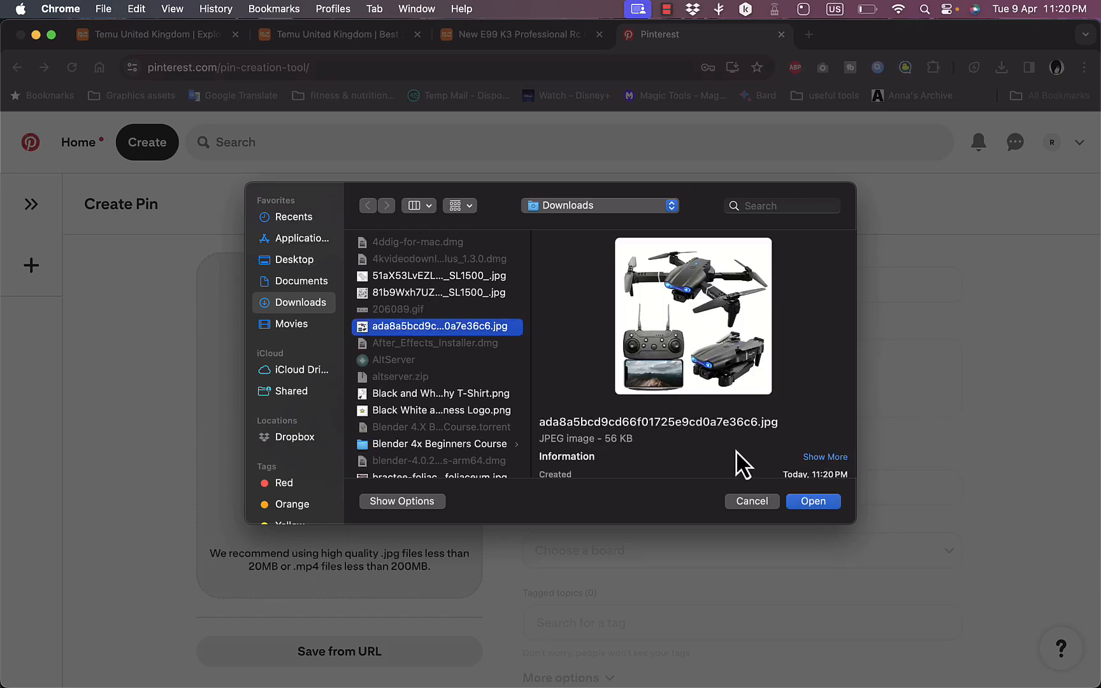
click(813, 501)
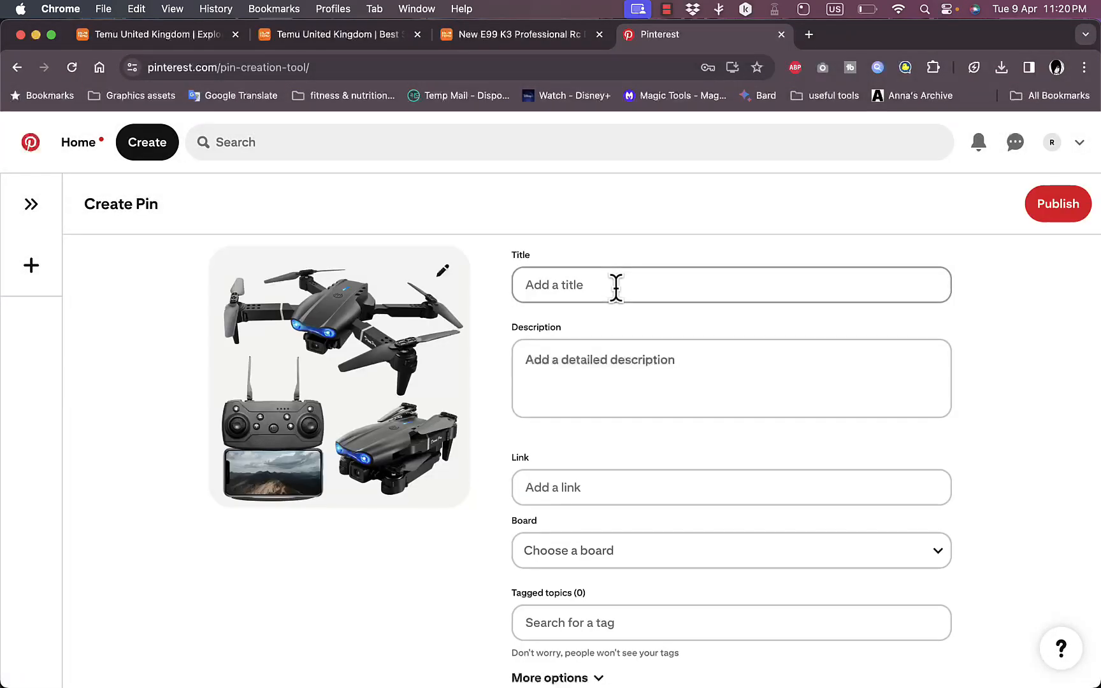
Check Pinterest's search suggestions for "drone camera" in a duplicate of the pin creation page, and close the duplicate
click(616, 288)
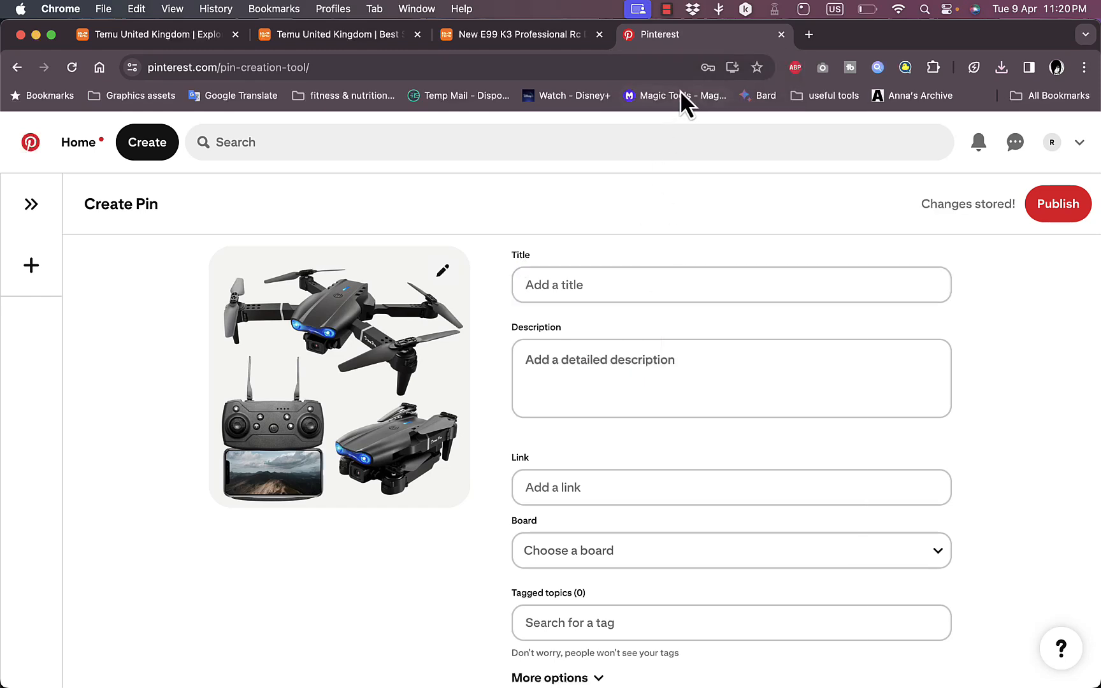
right_click(679, 37)
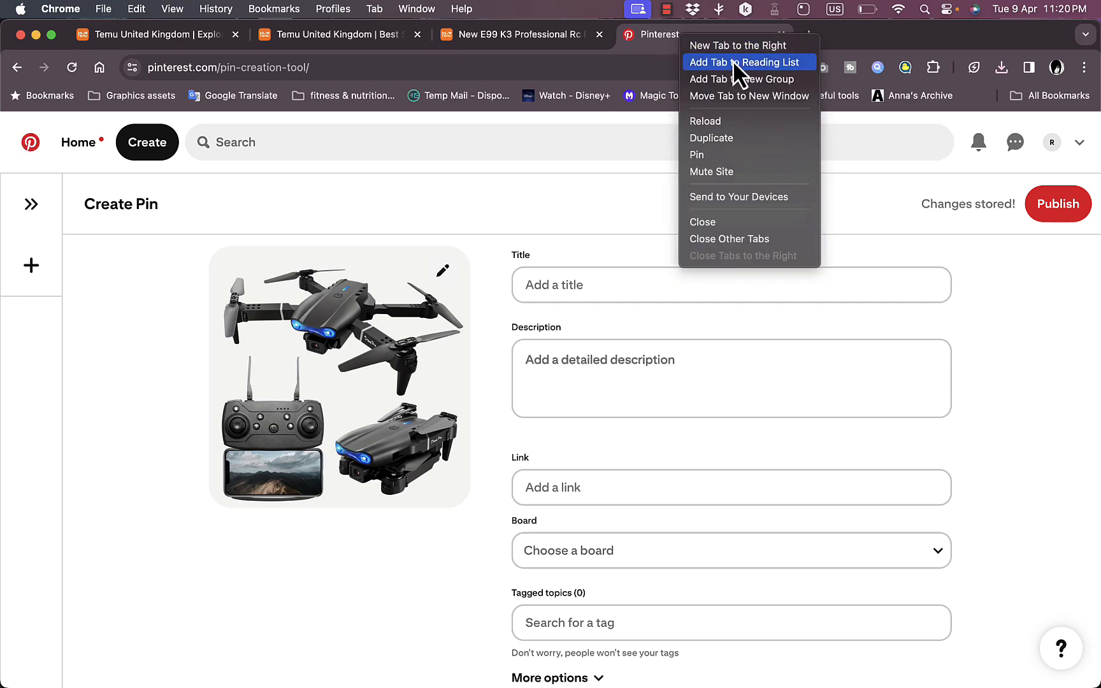
click(723, 136)
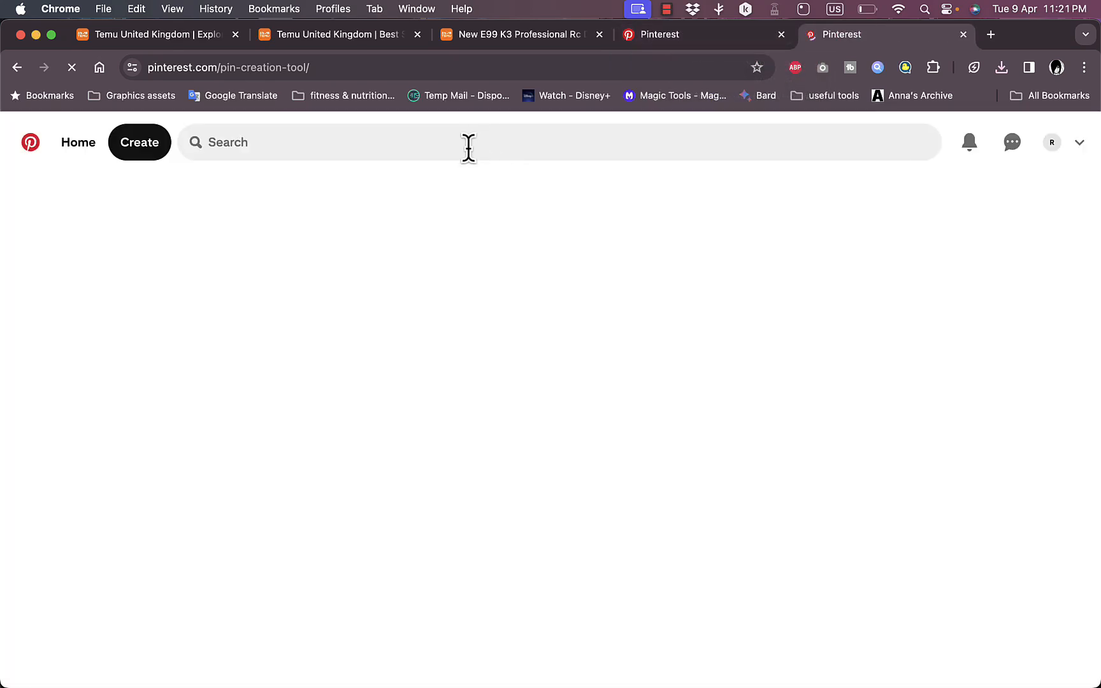
click(424, 145)
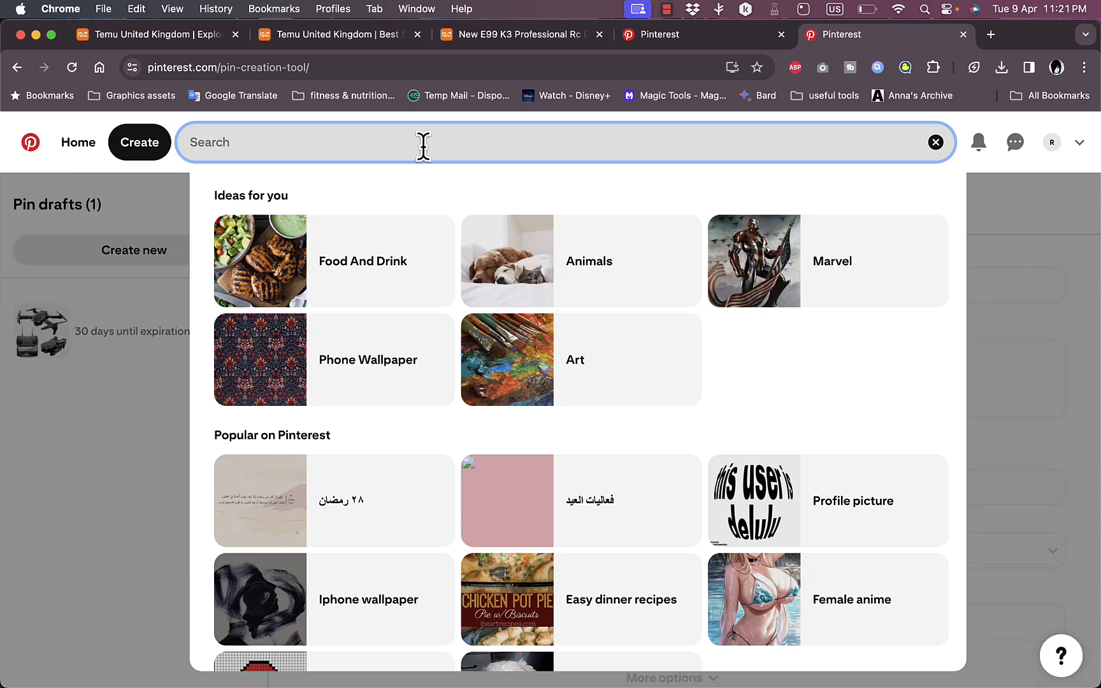
text(drone )
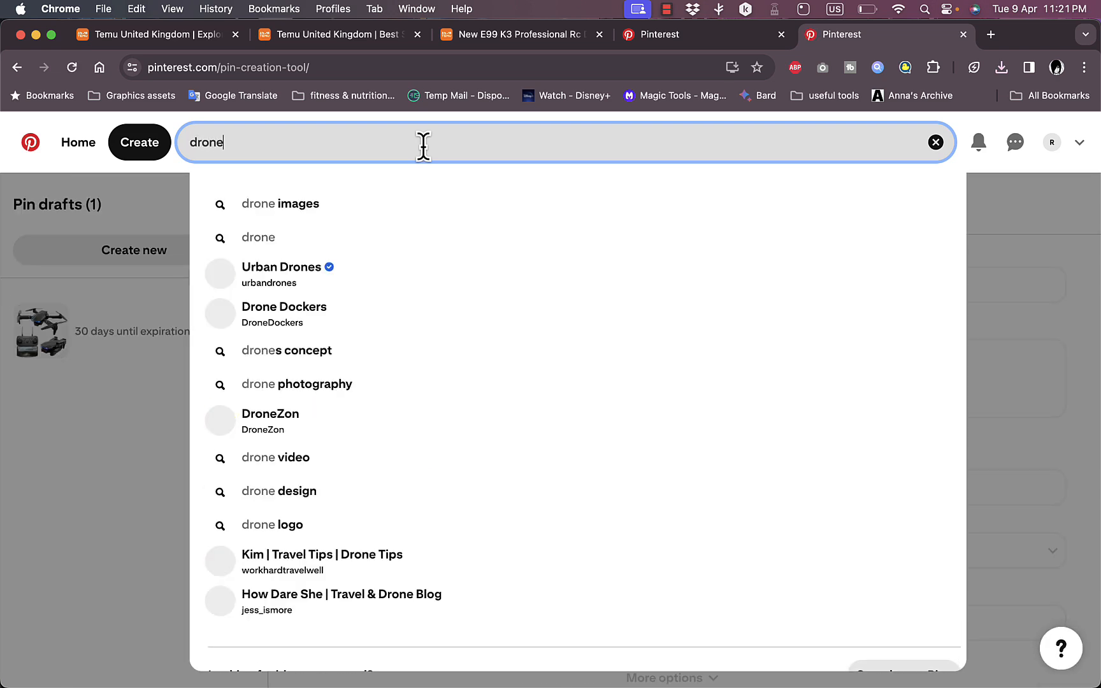
text(camera)
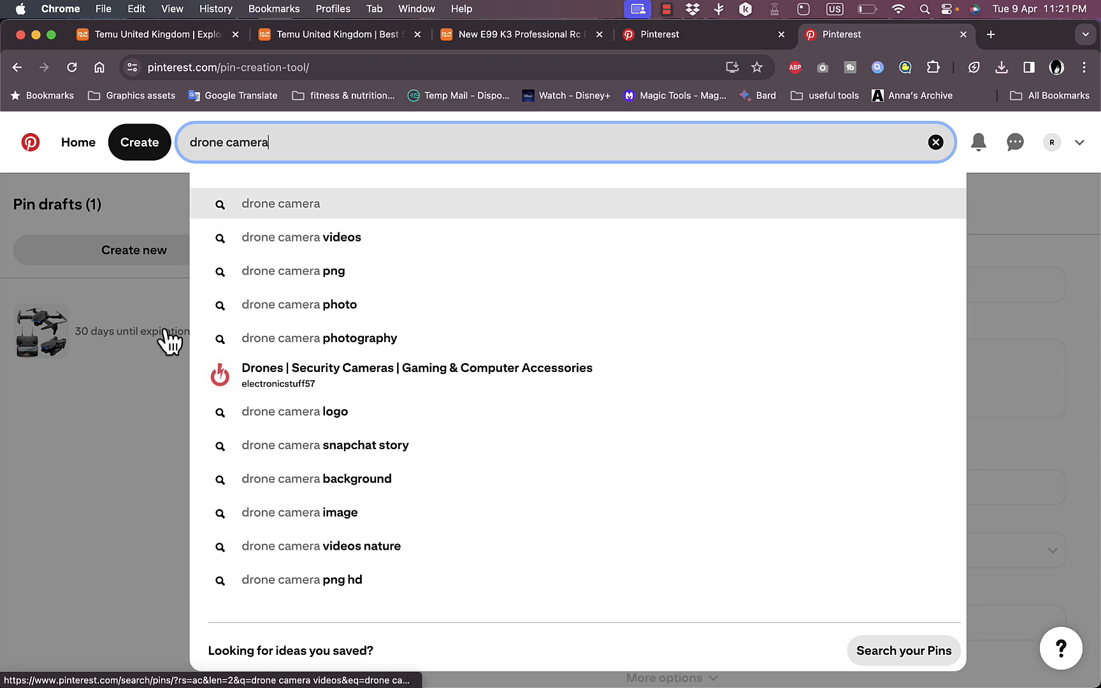
click(123, 403)
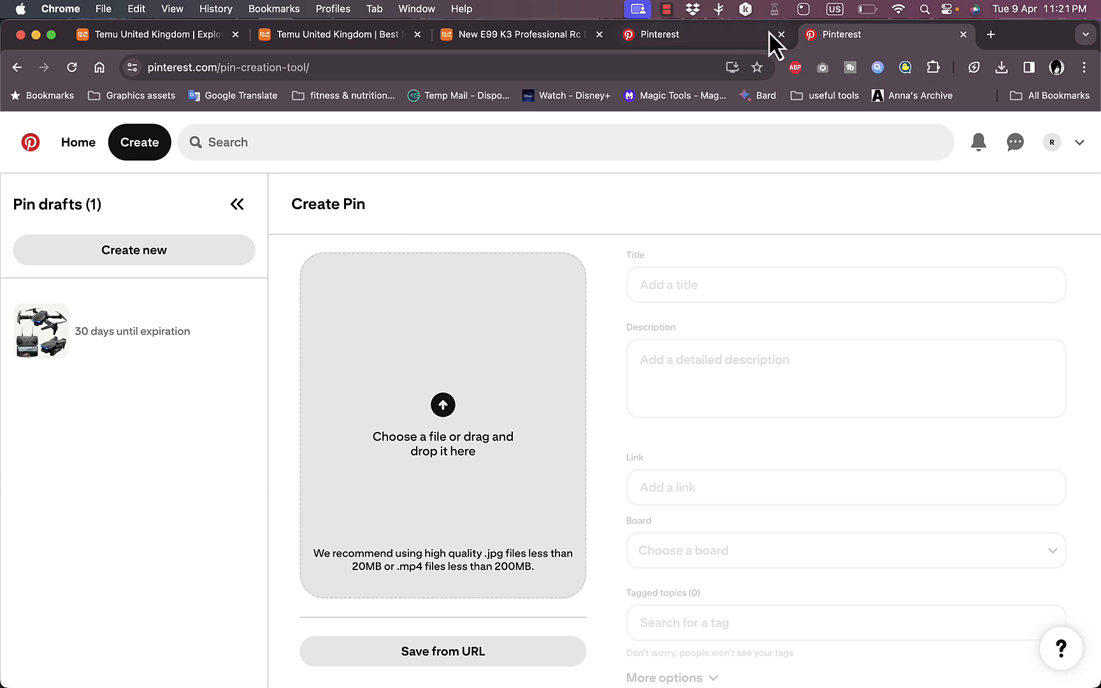
click(962, 37)
Set the pin's title to "HD drone camera"
click(578, 286)
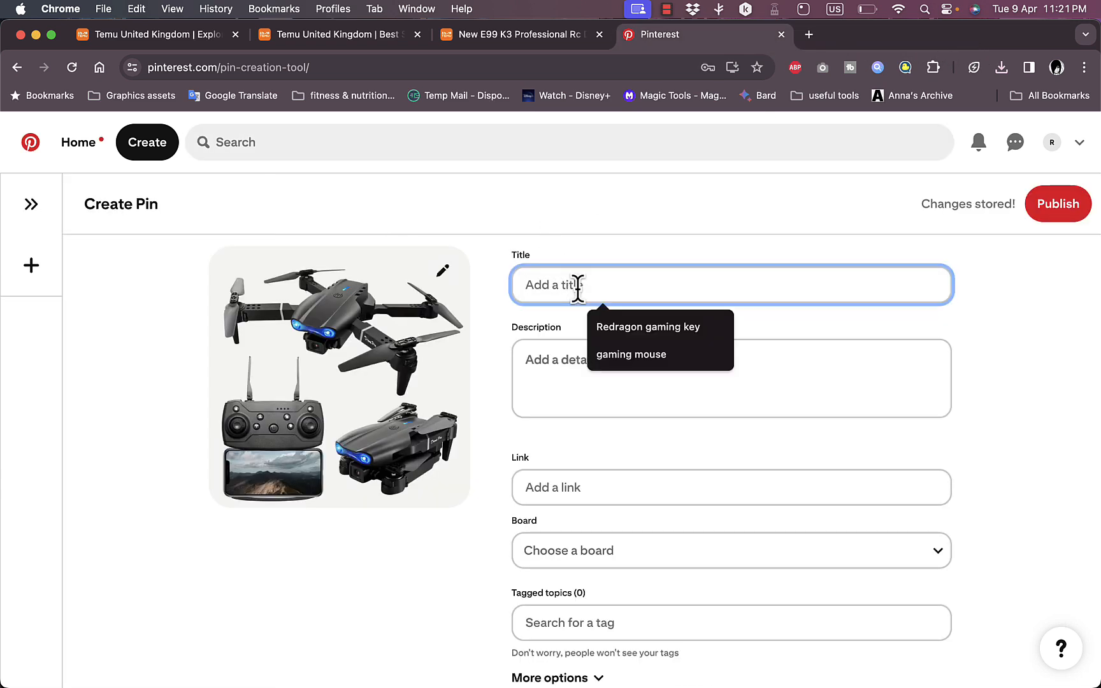
text(c)
key(BackSpace)
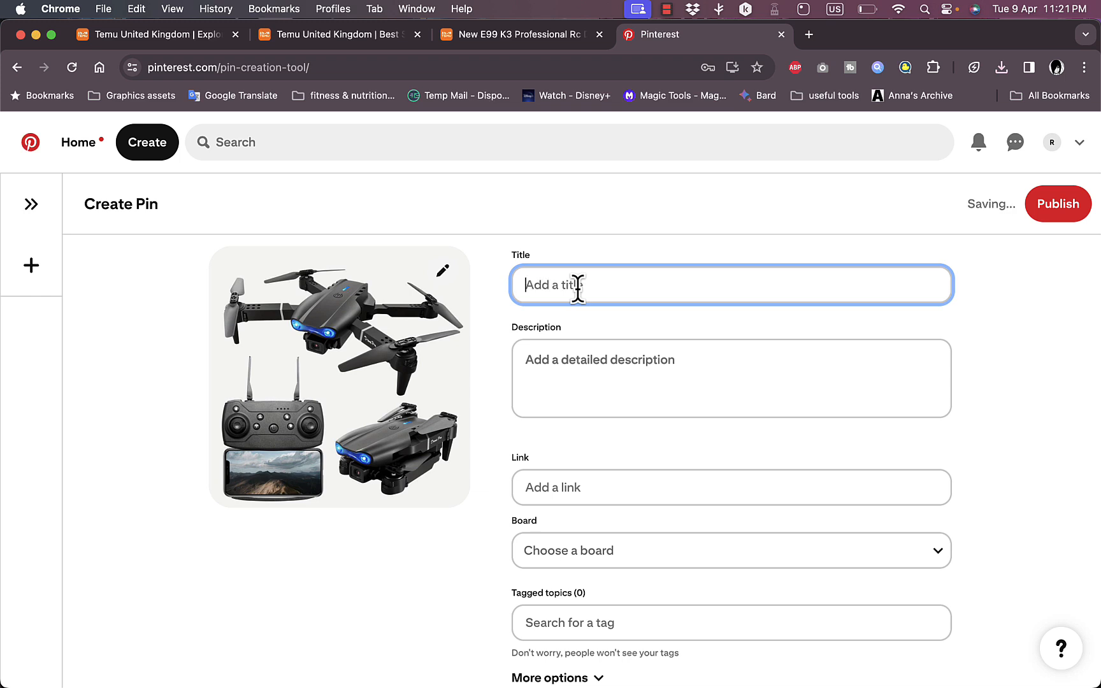
text(HD drone camera)
Write the pin description "high resolution drone camera" with "*this is an affiliate product*" on a second line
click(637, 371)
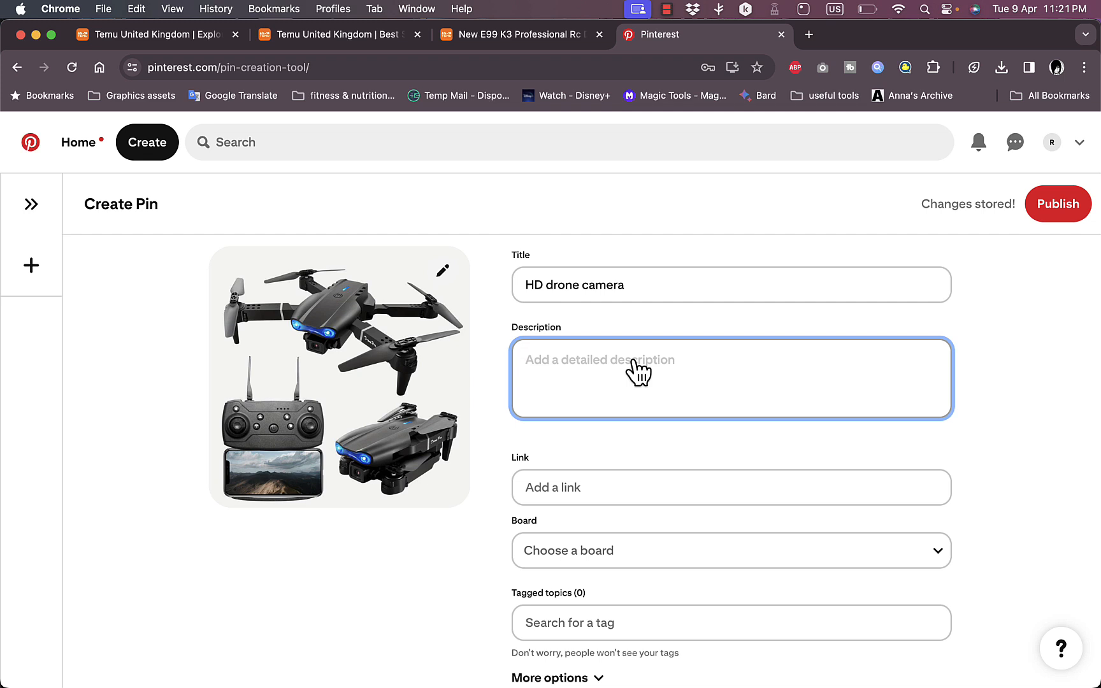
text(high )
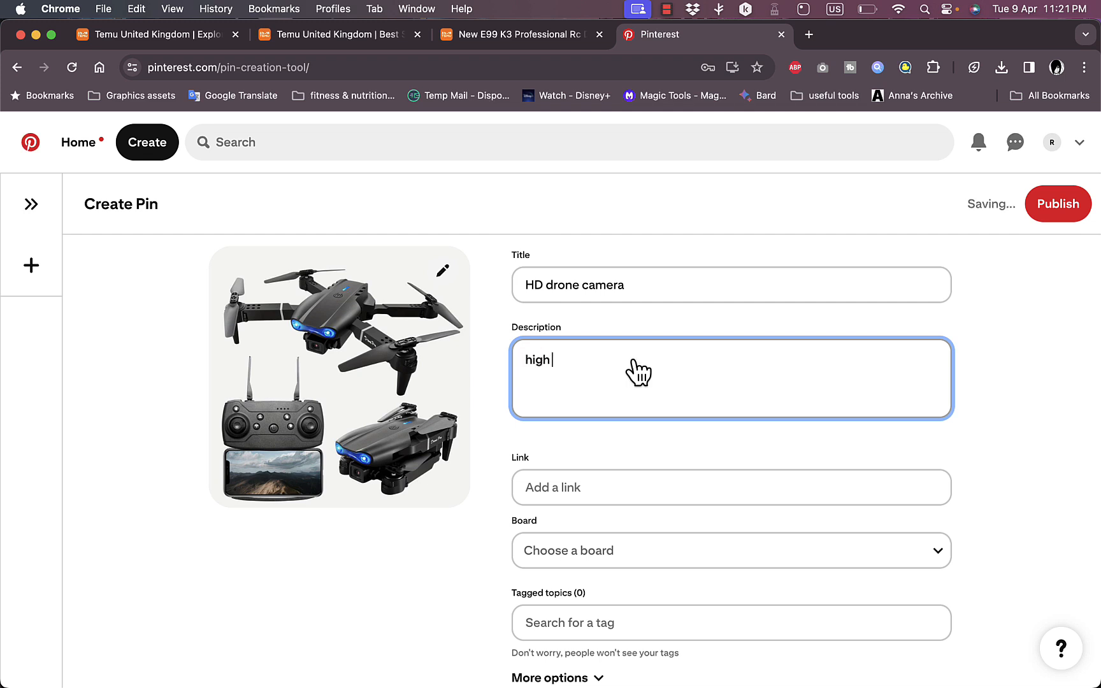
text(resolution drone camera)
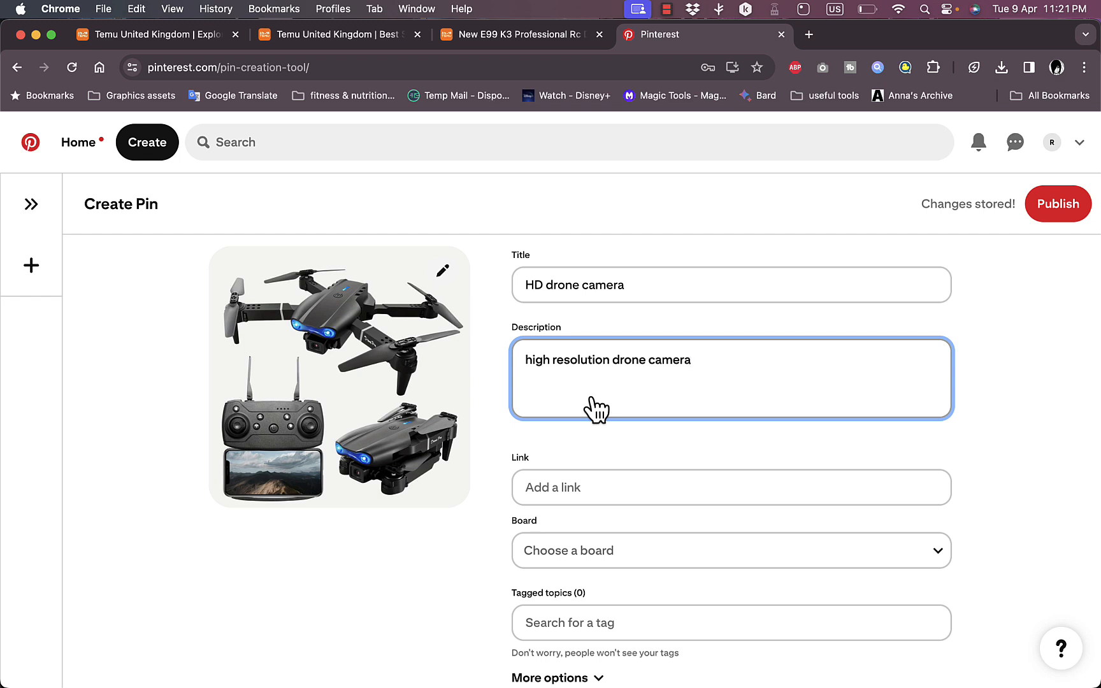
key(Return)
text(*this )
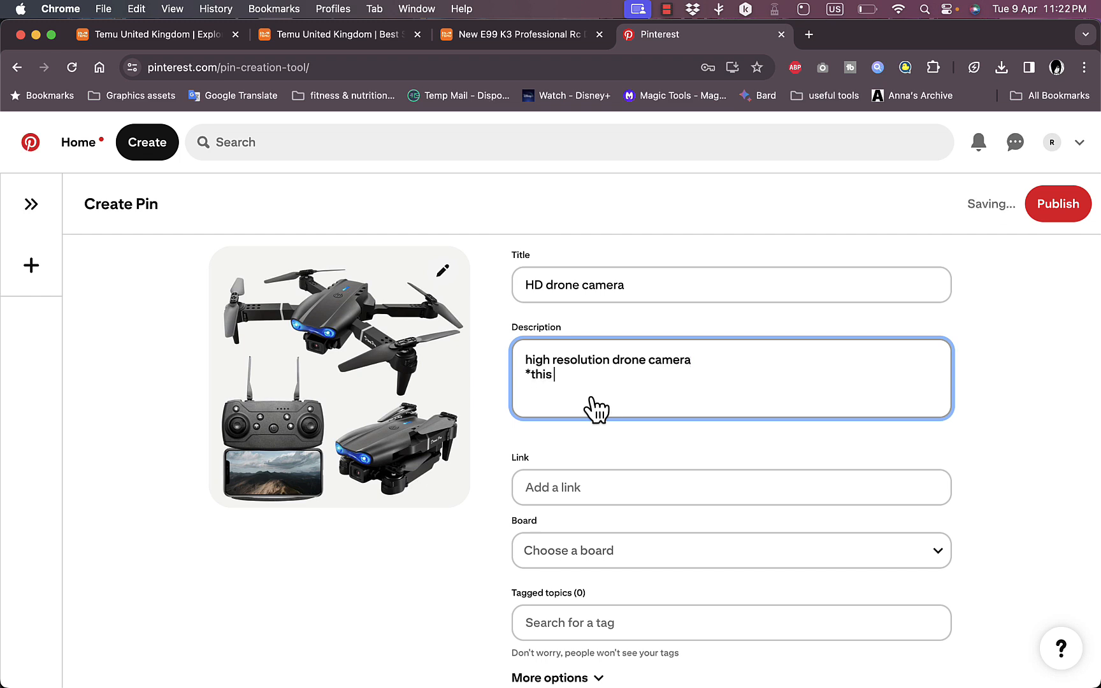
text(is an affiliate produ)
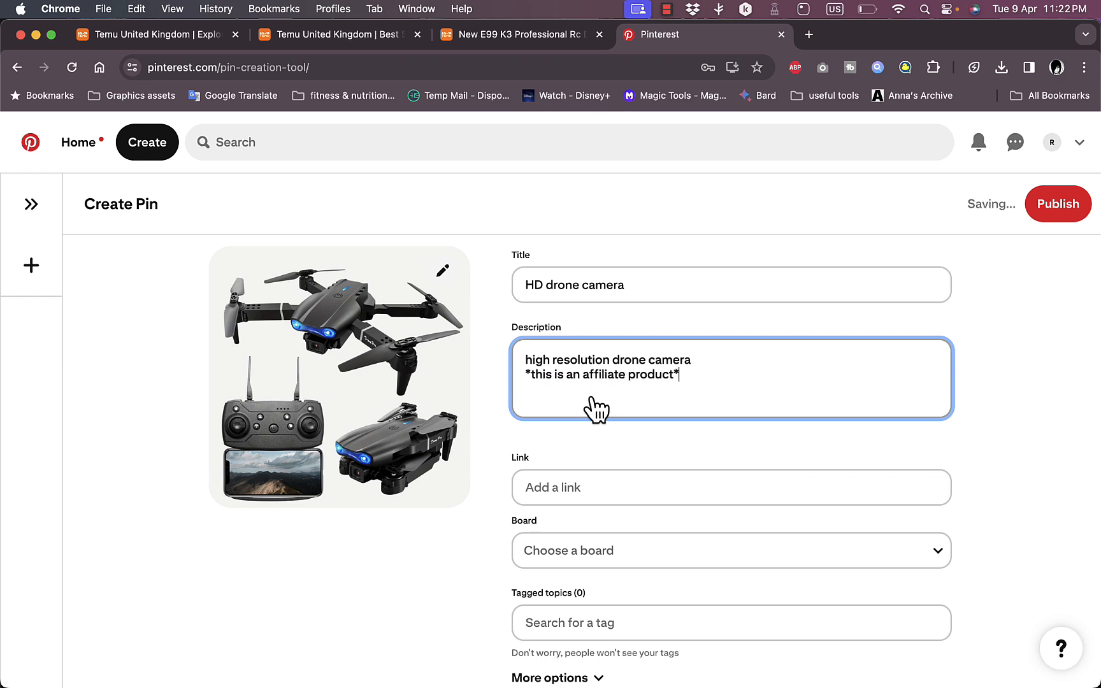
text(ct*)
click(602, 480)
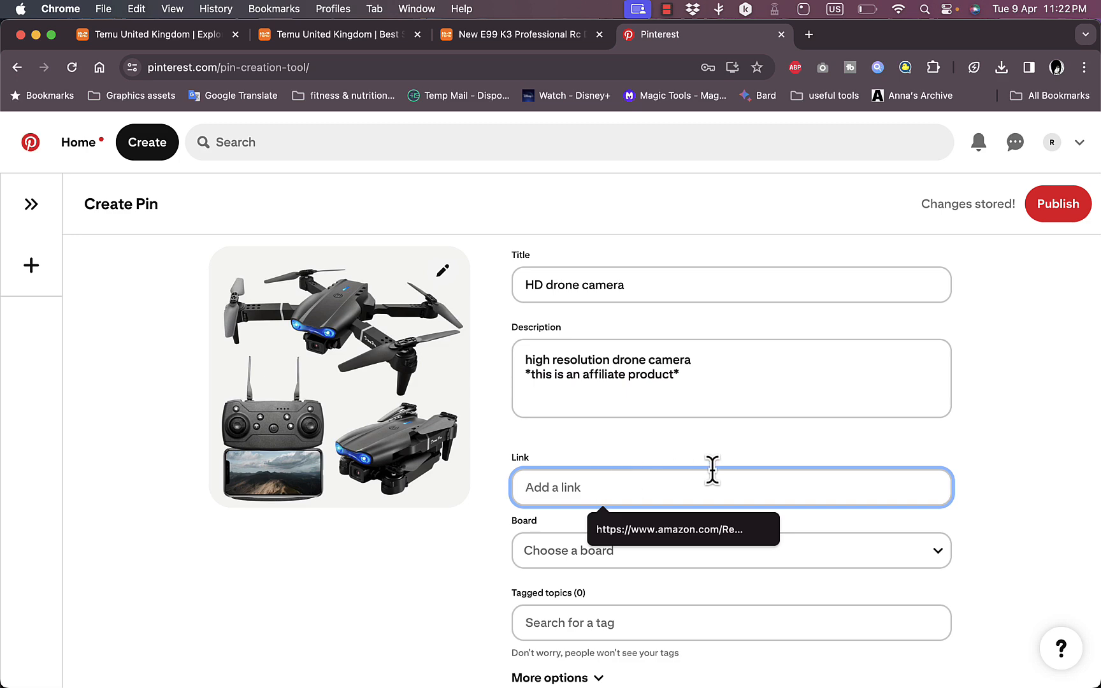
click(637, 452)
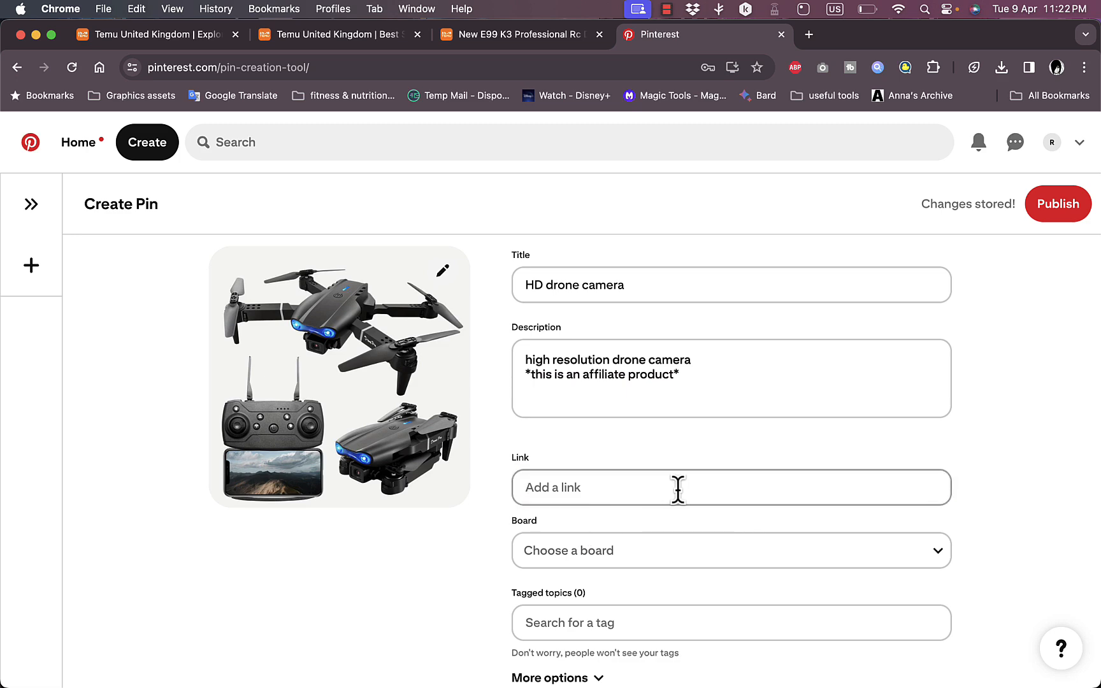
click(531, 38)
click(670, 40)
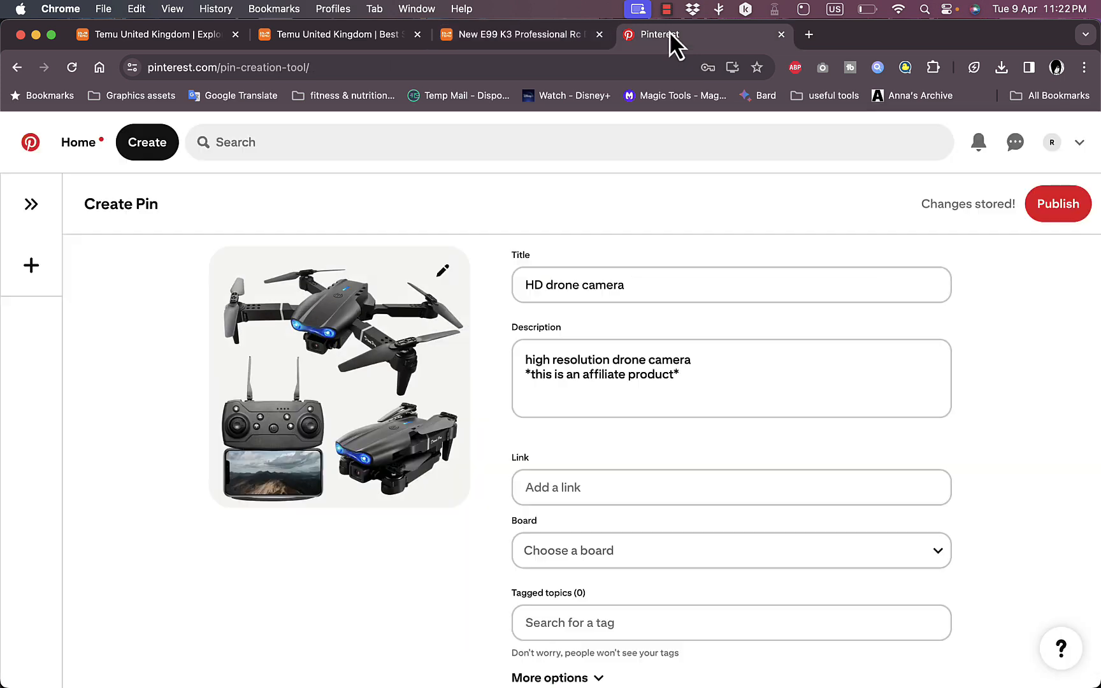
click(638, 554)
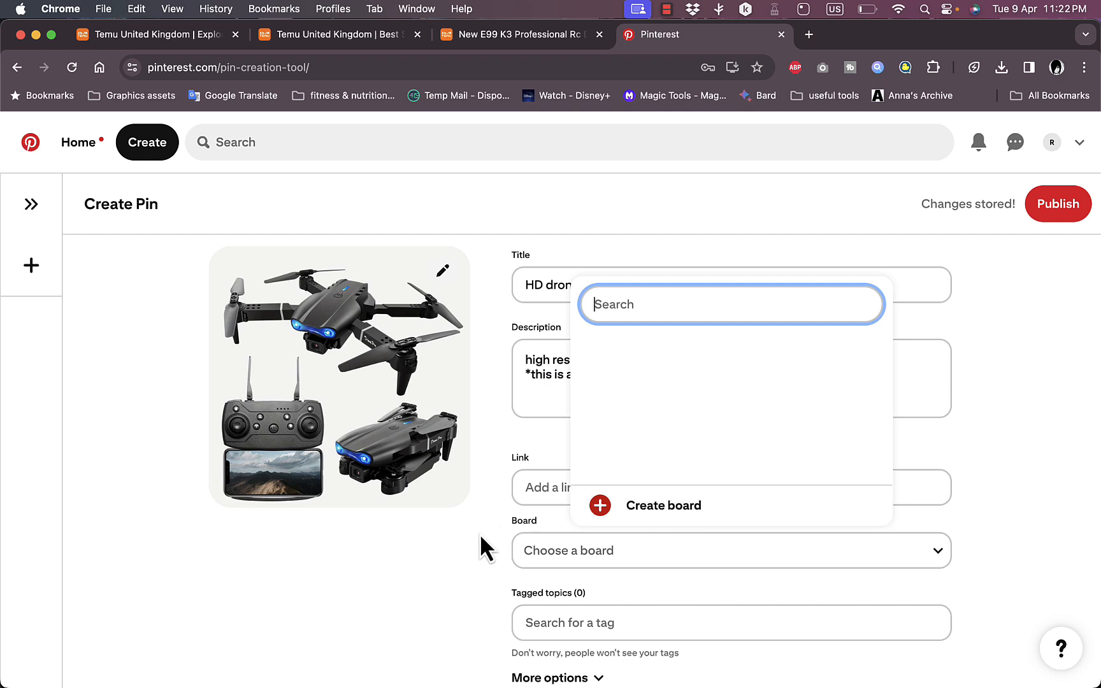
click(468, 554)
Search the pin's tagged topics for "camera" and add one of the matching tags
click(609, 619)
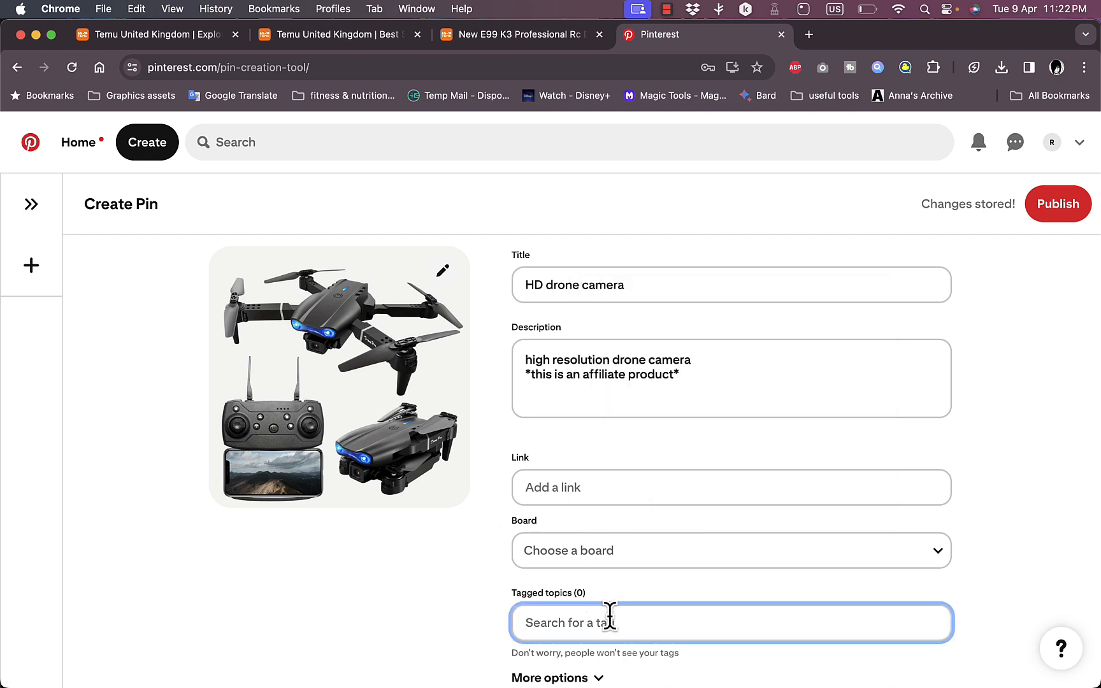
text(camera)
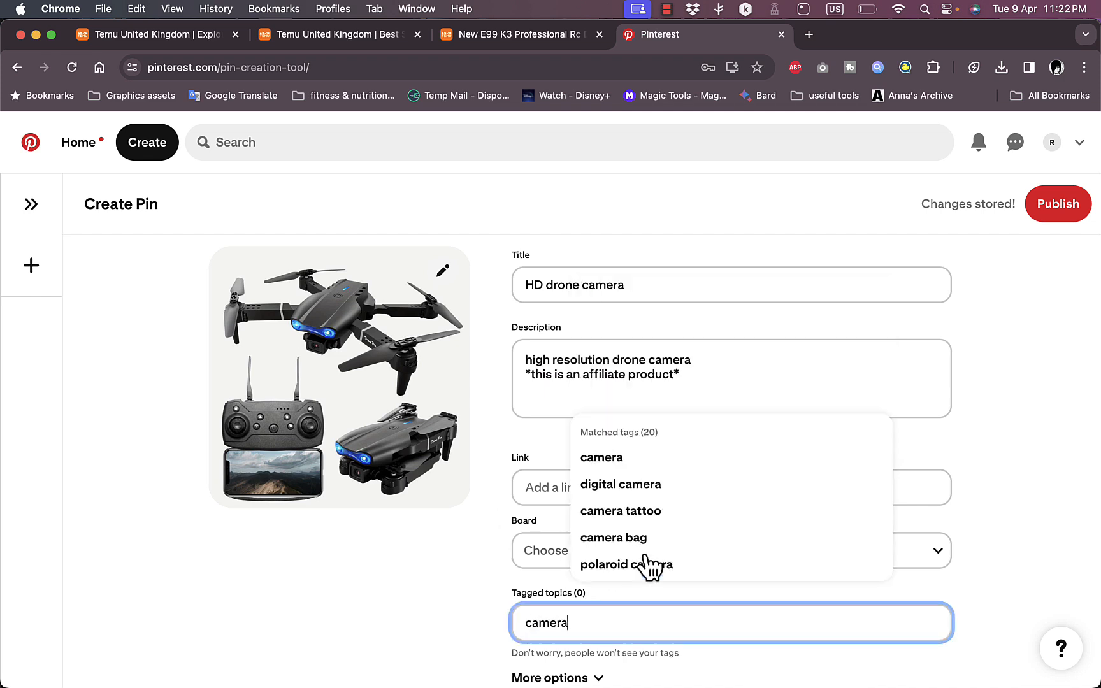
click(636, 473)
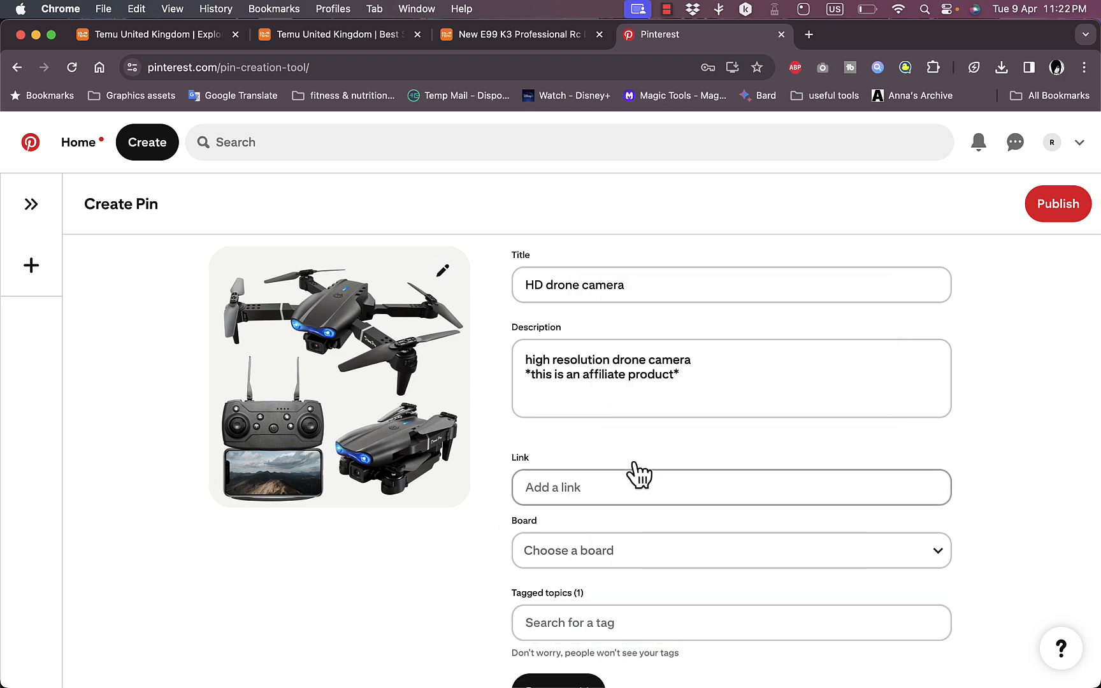
Search the pin's tagged topics for "drone" and add the "drone" tag
click(646, 623)
text(drone)
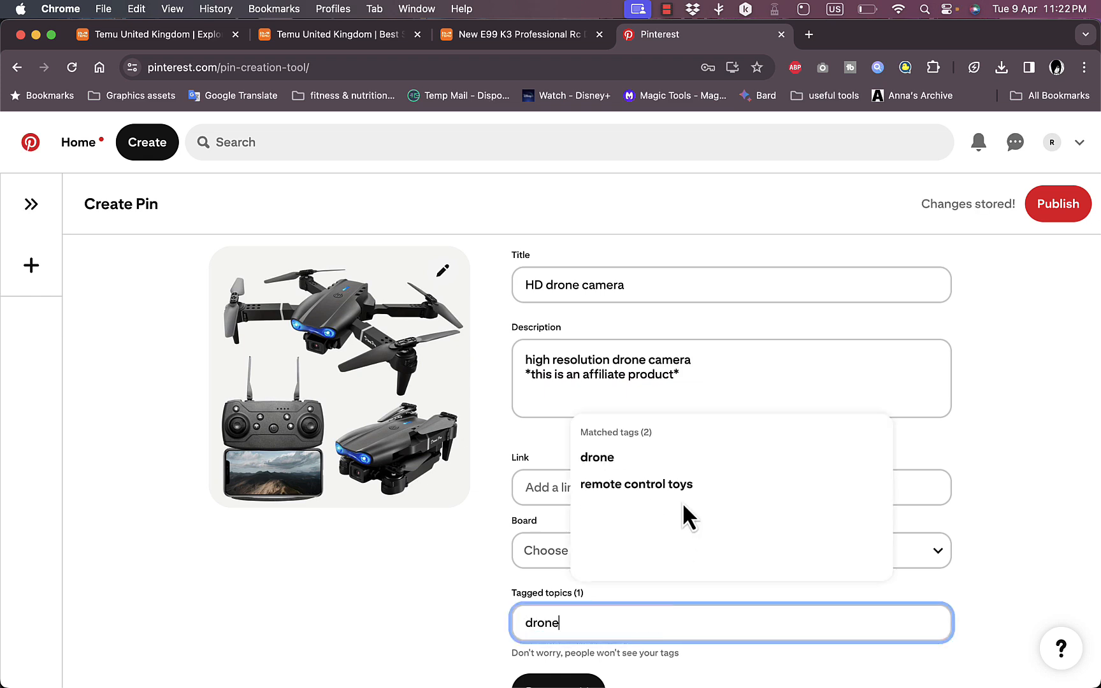
click(645, 464)
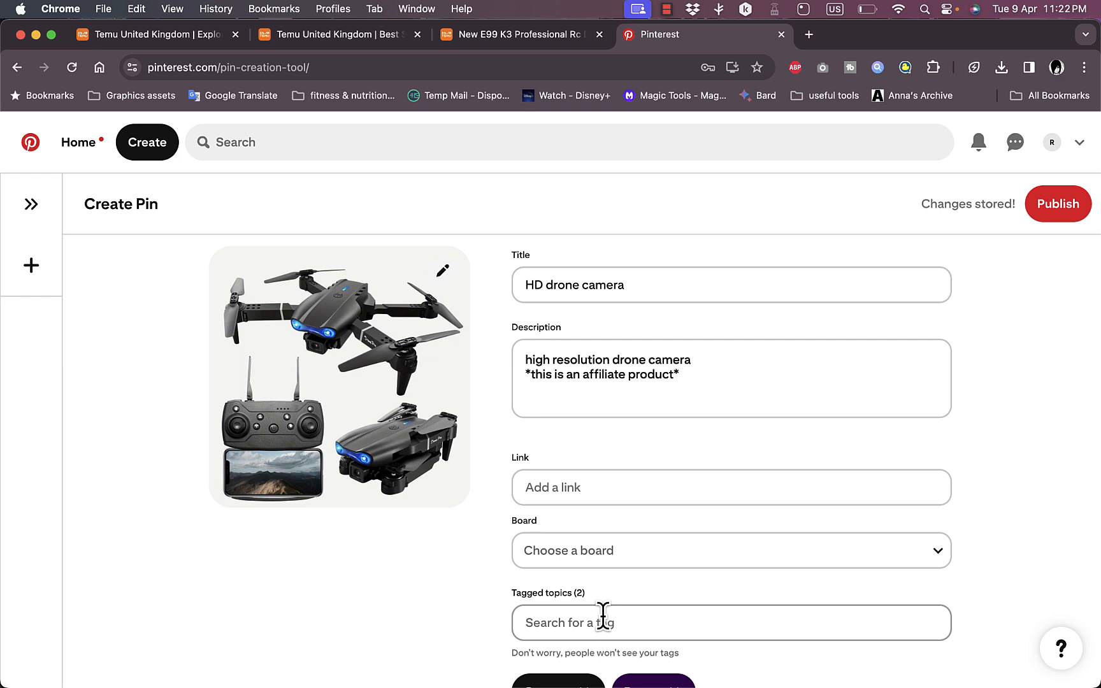
Search the pin's tagged topics for "photography" and add the "nature photography" tag
click(603, 618)
text(pho)
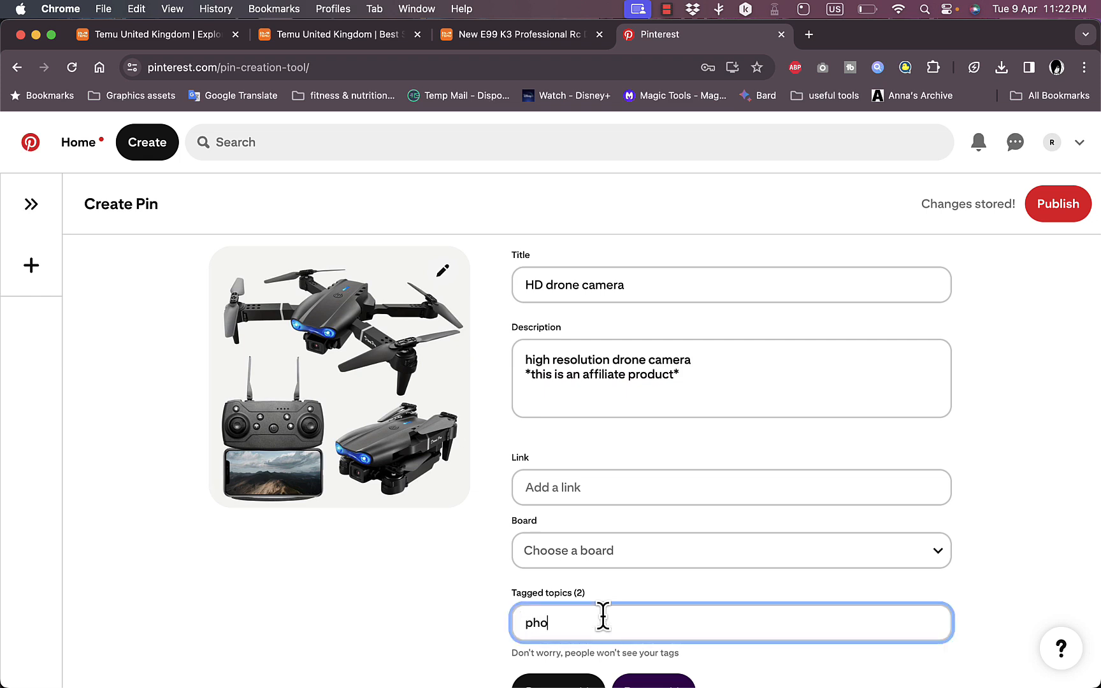
text(togr)
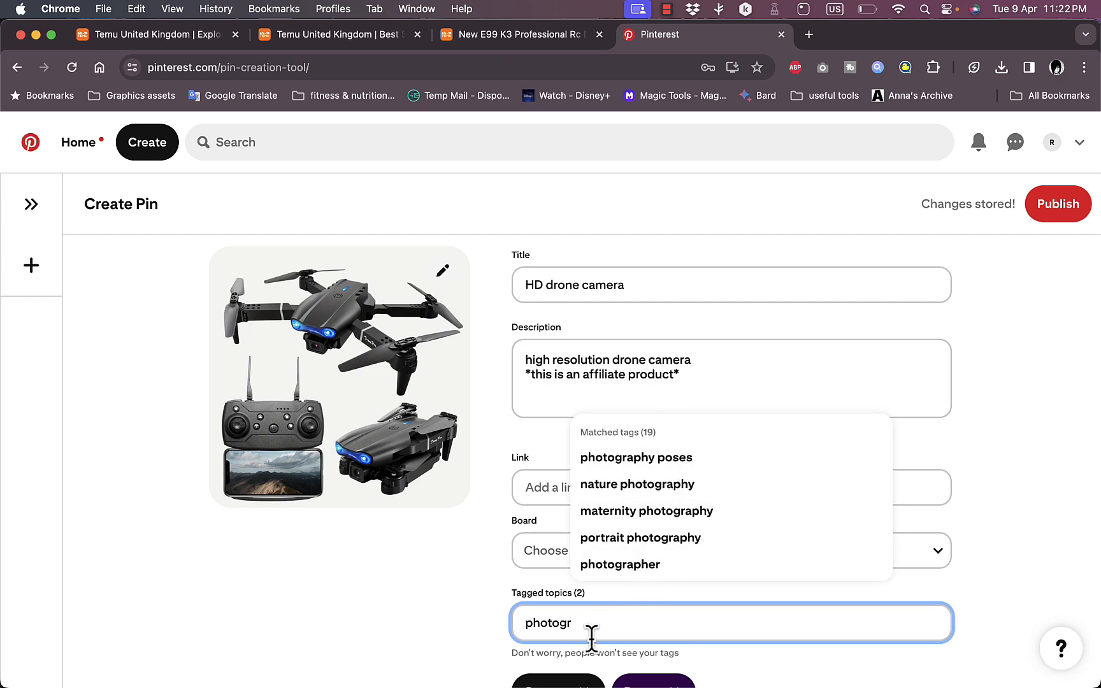
text(aphy)
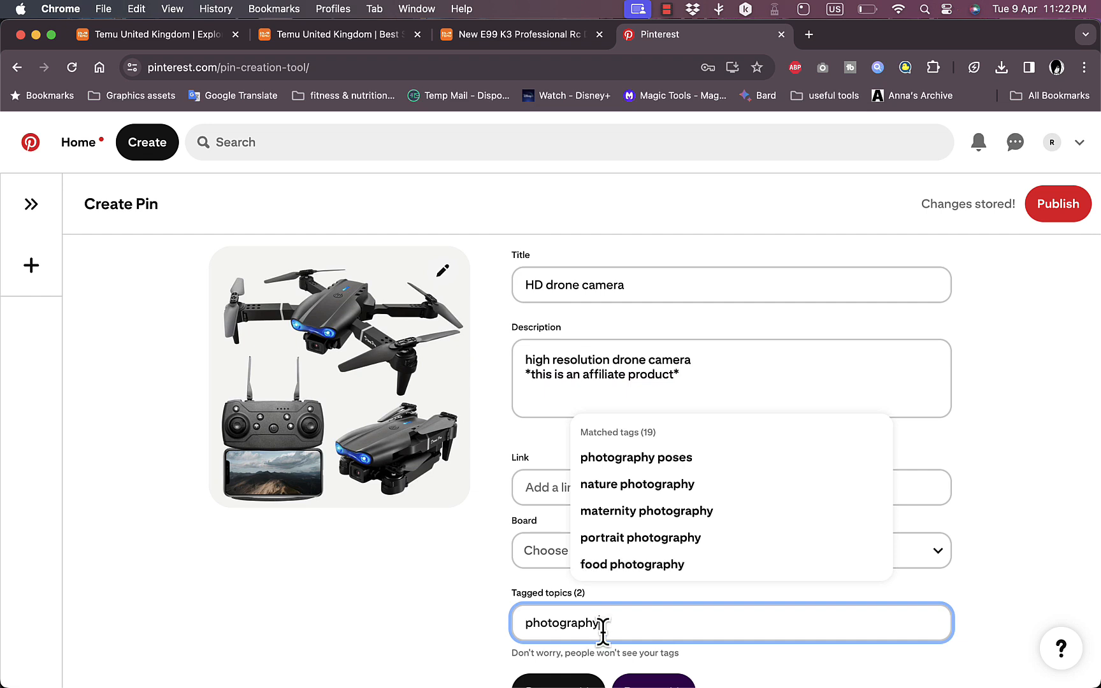
click(651, 483)
Review the pin's additional comment and similar-product options, and publish the pin
scroll(437, 583, down, 2)
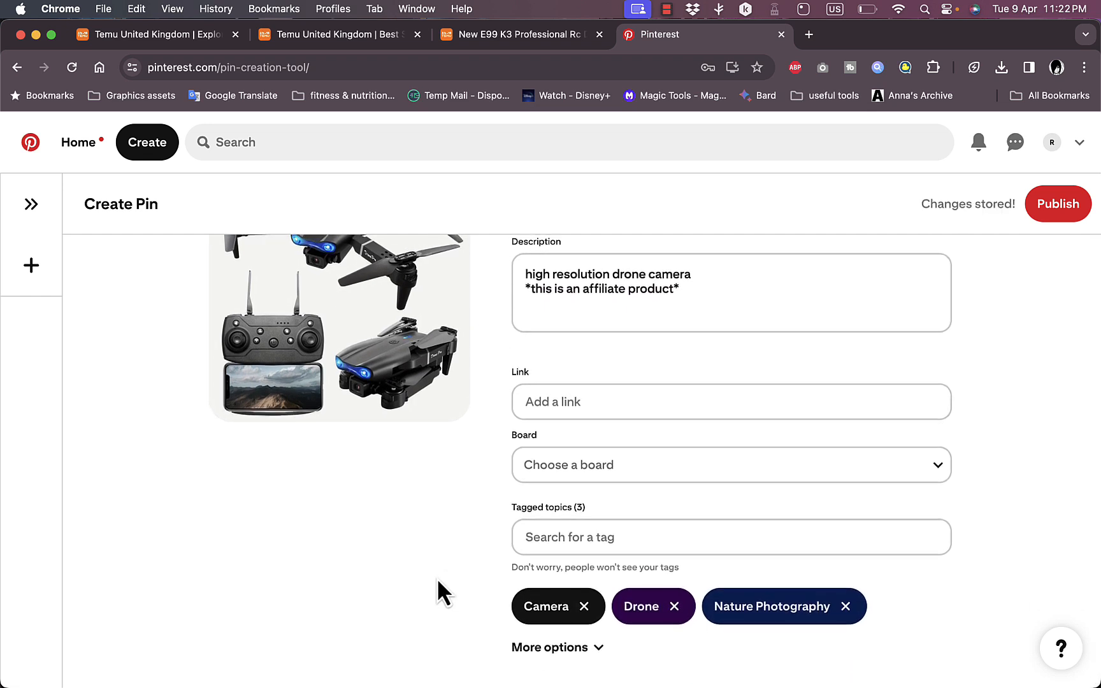
click(593, 649)
scroll(469, 577, down, 2)
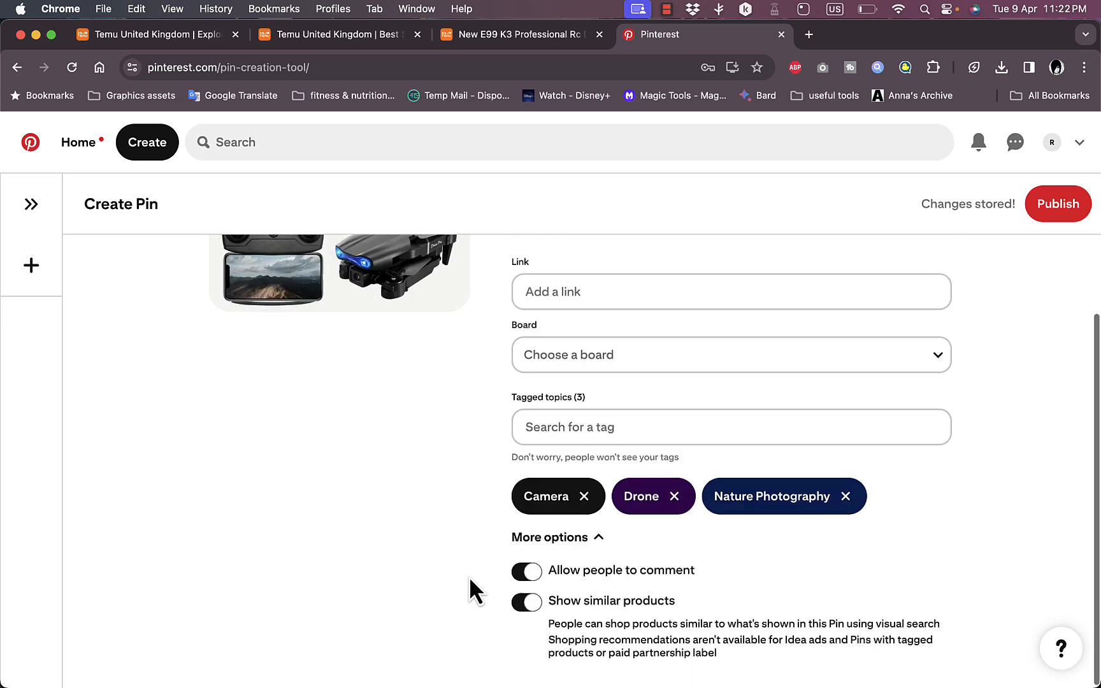
scroll(452, 502, up, 3)
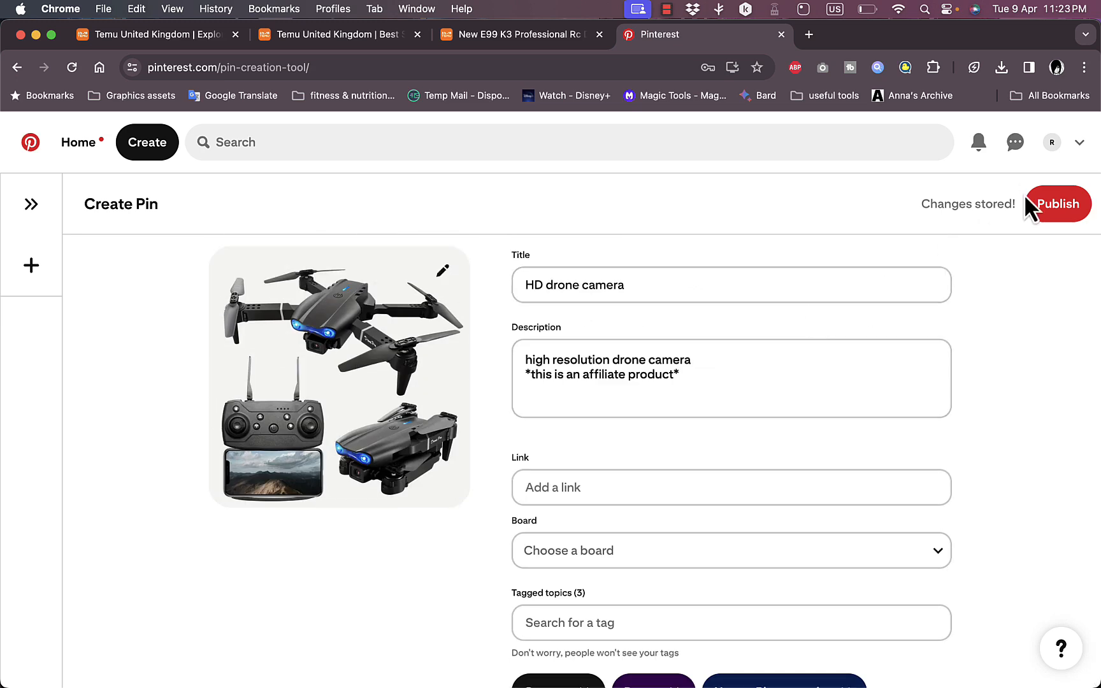
click(1055, 209)
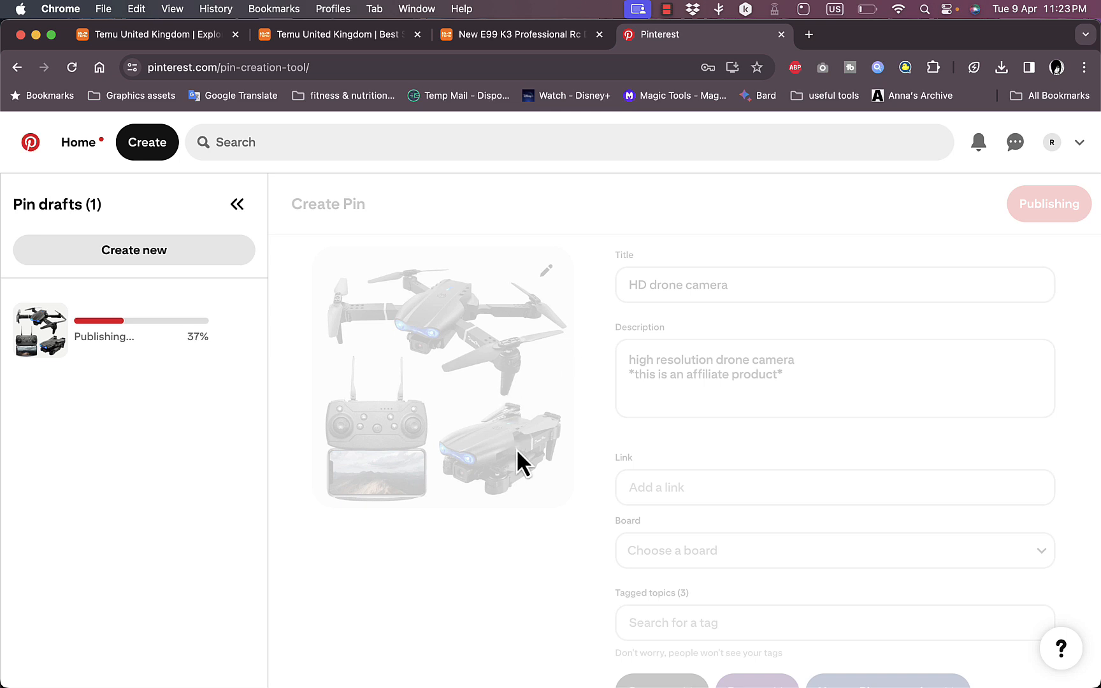